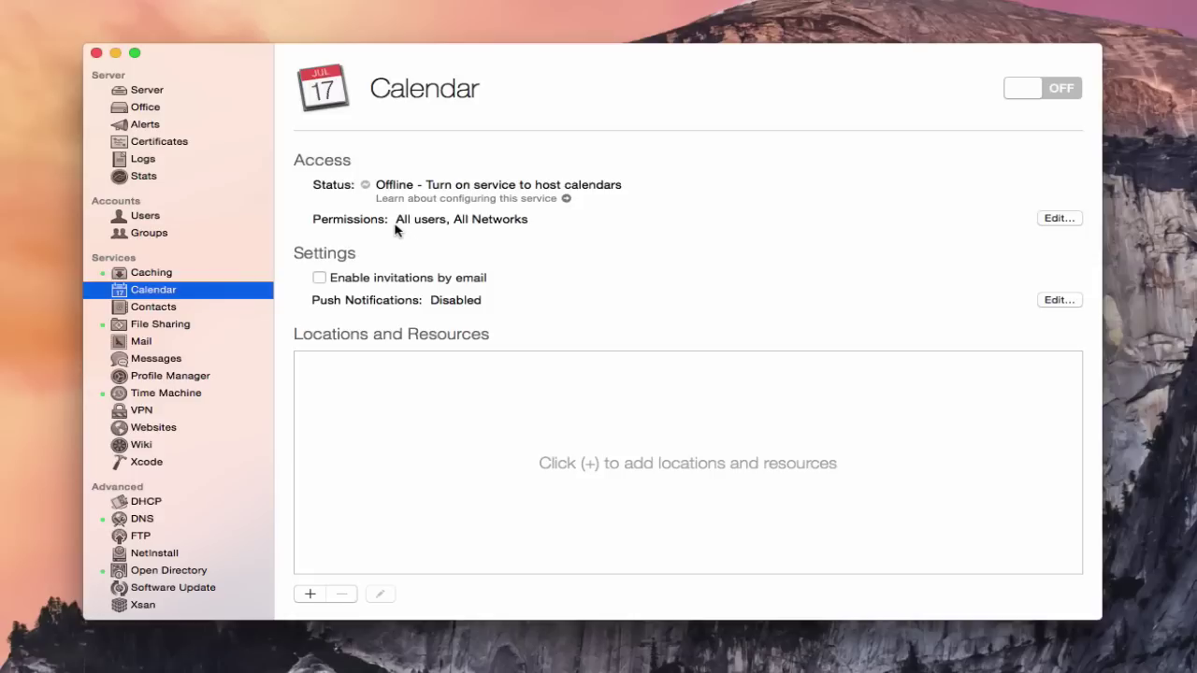
Open the Edit dialog for the Calendar service's Permissions.
left_click(1057, 219)
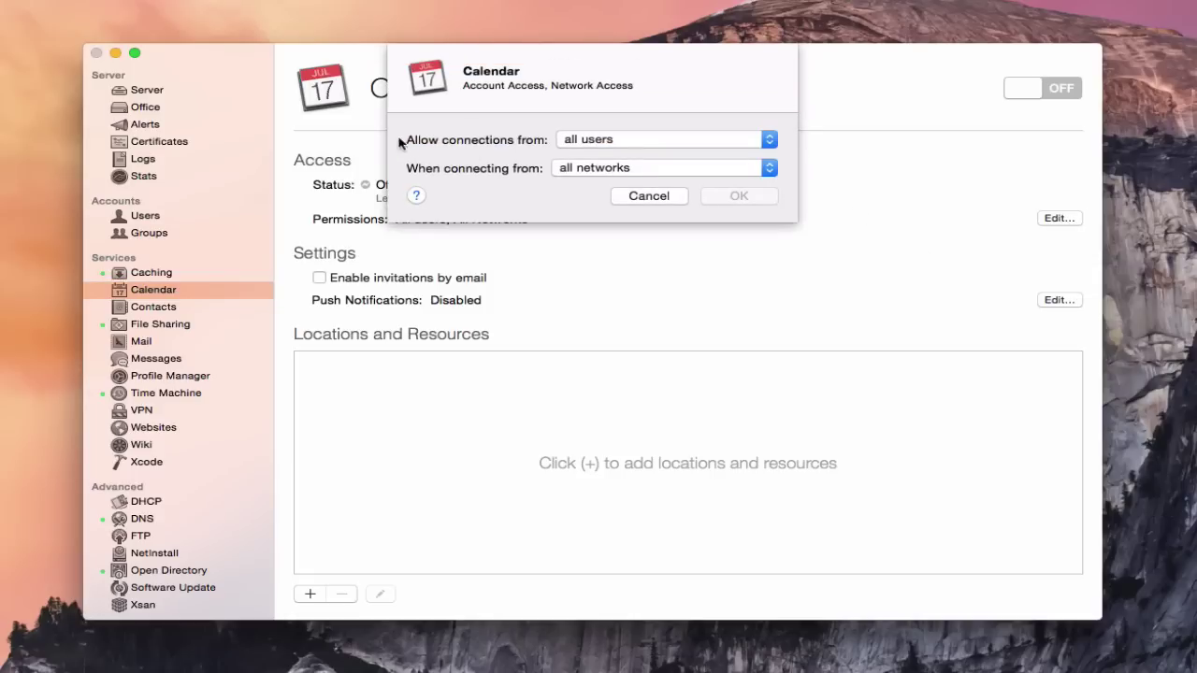
Limit Calendar connections to only some users and add the Workgroup group to the allowed list.
left_click(773, 141)
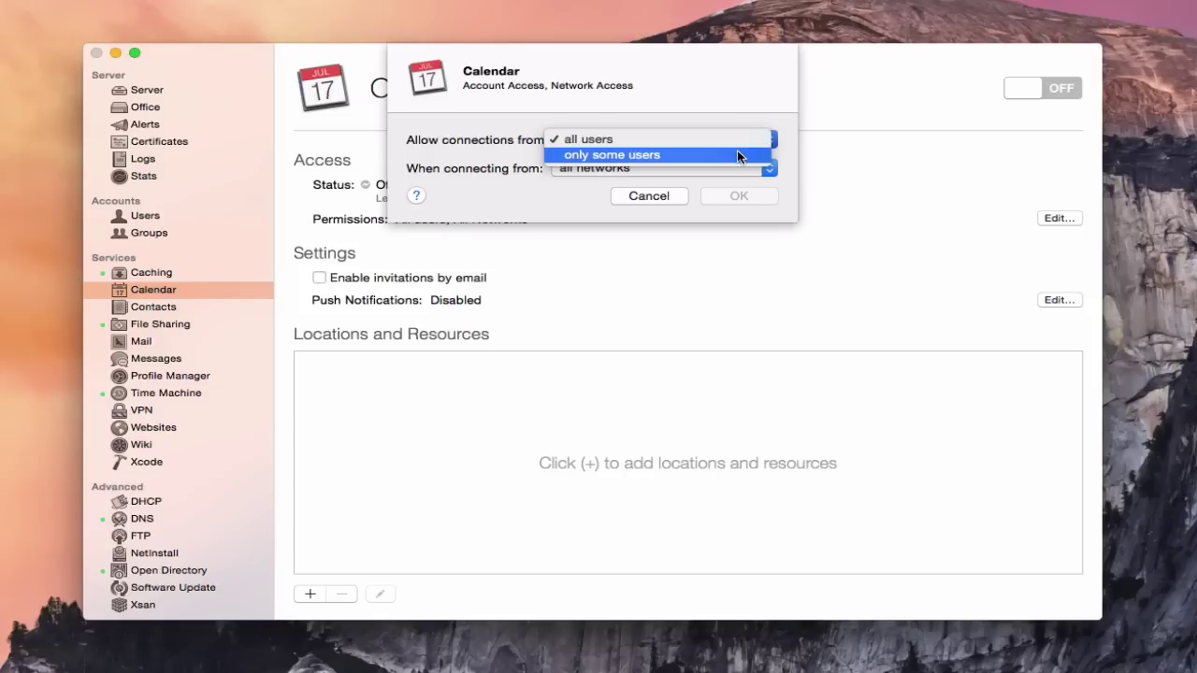
left_click(734, 156)
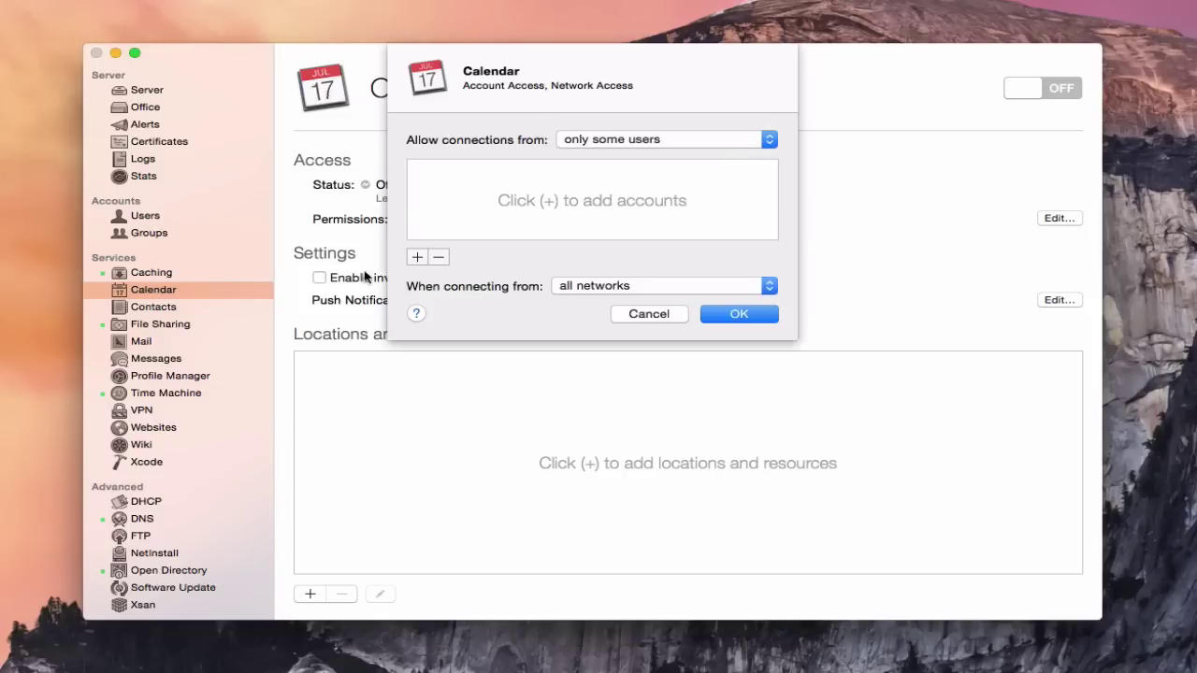
left_click(417, 257)
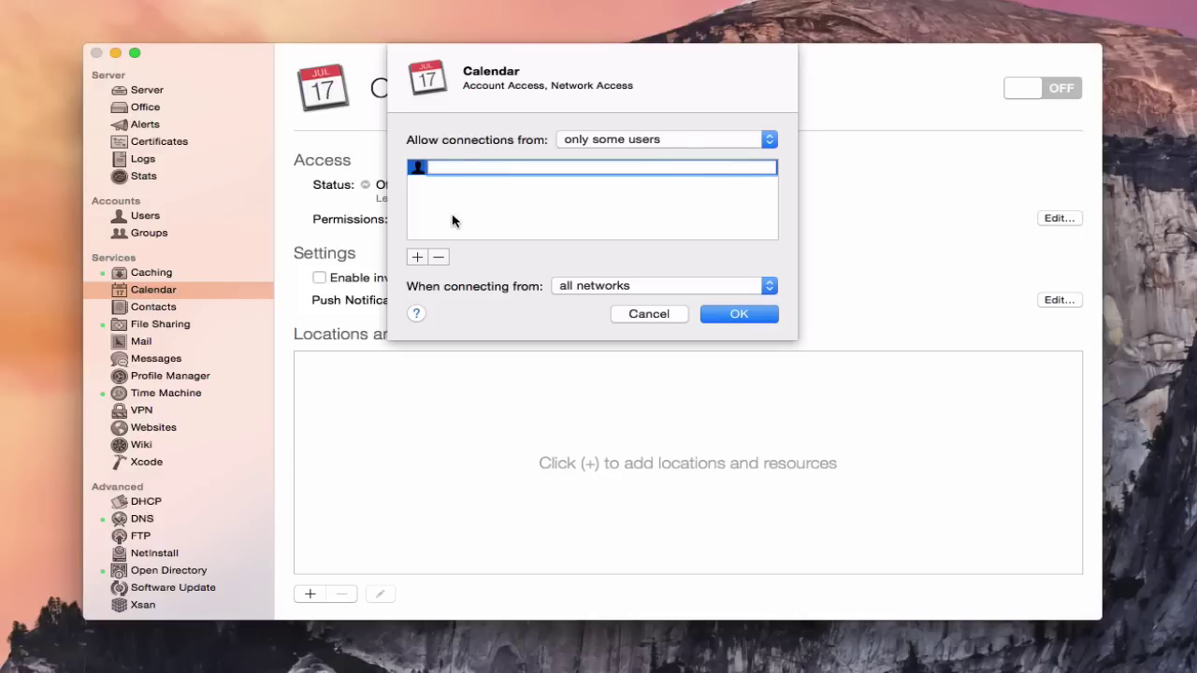
type("work")
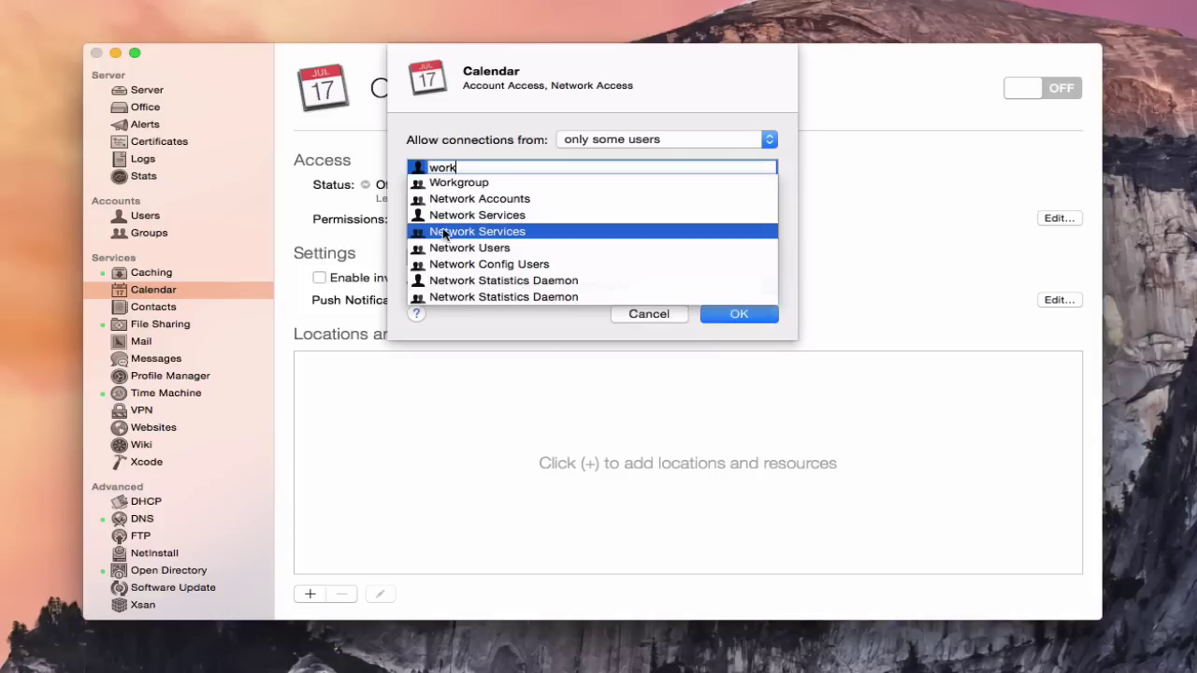
mouse_move(458, 187)
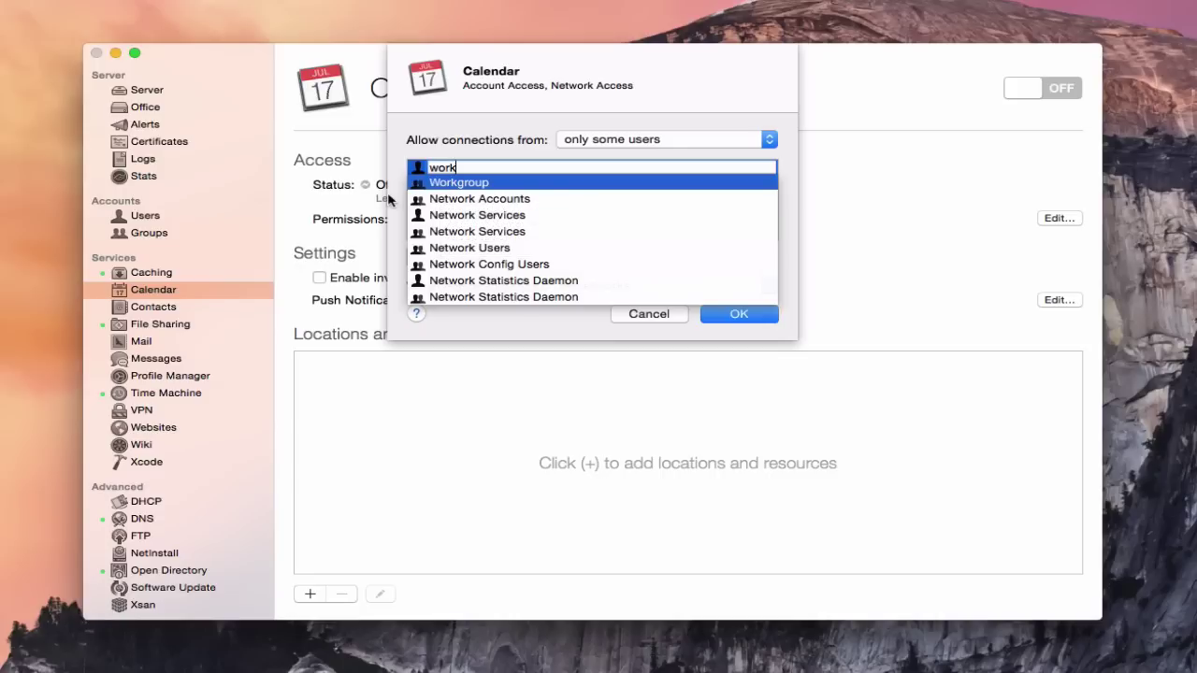
left_click(463, 181)
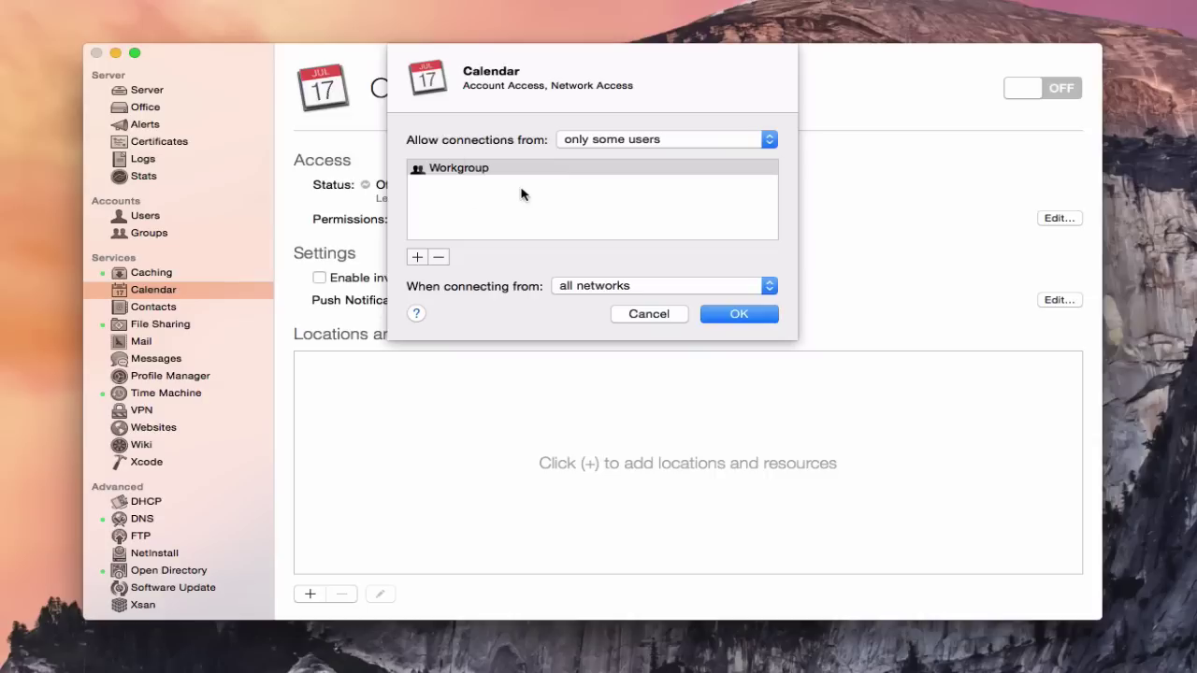
left_click(765, 140)
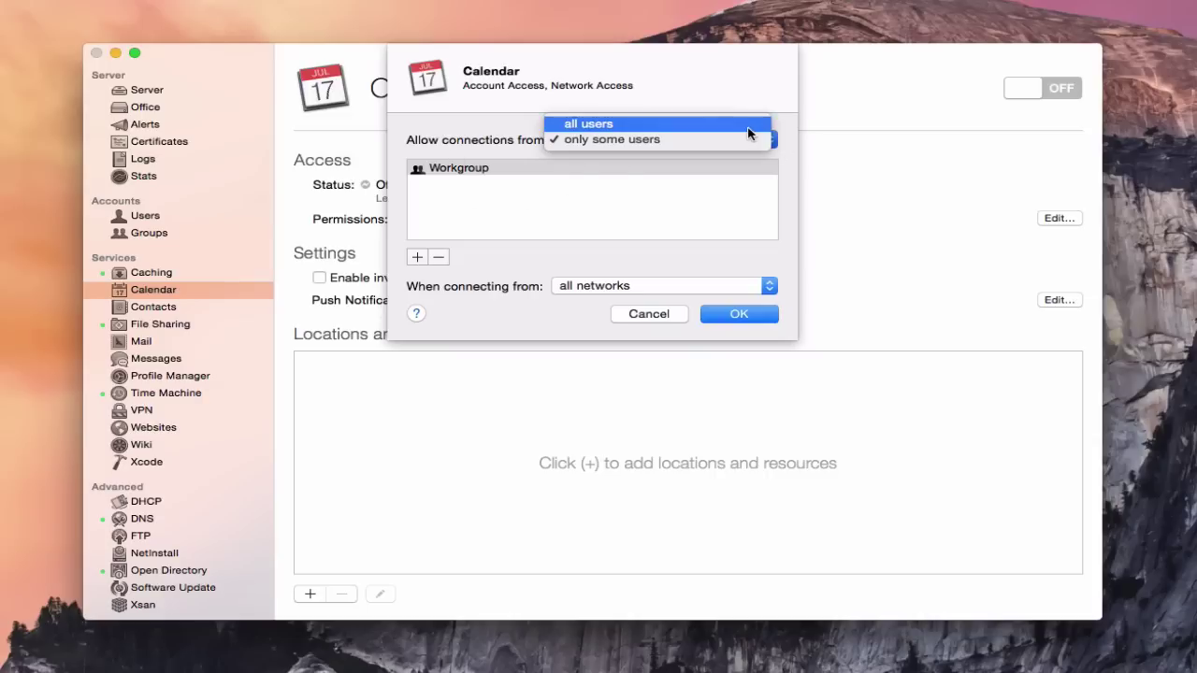
Allow connections from all users again and briefly try limiting to only some networks.
left_click(750, 131)
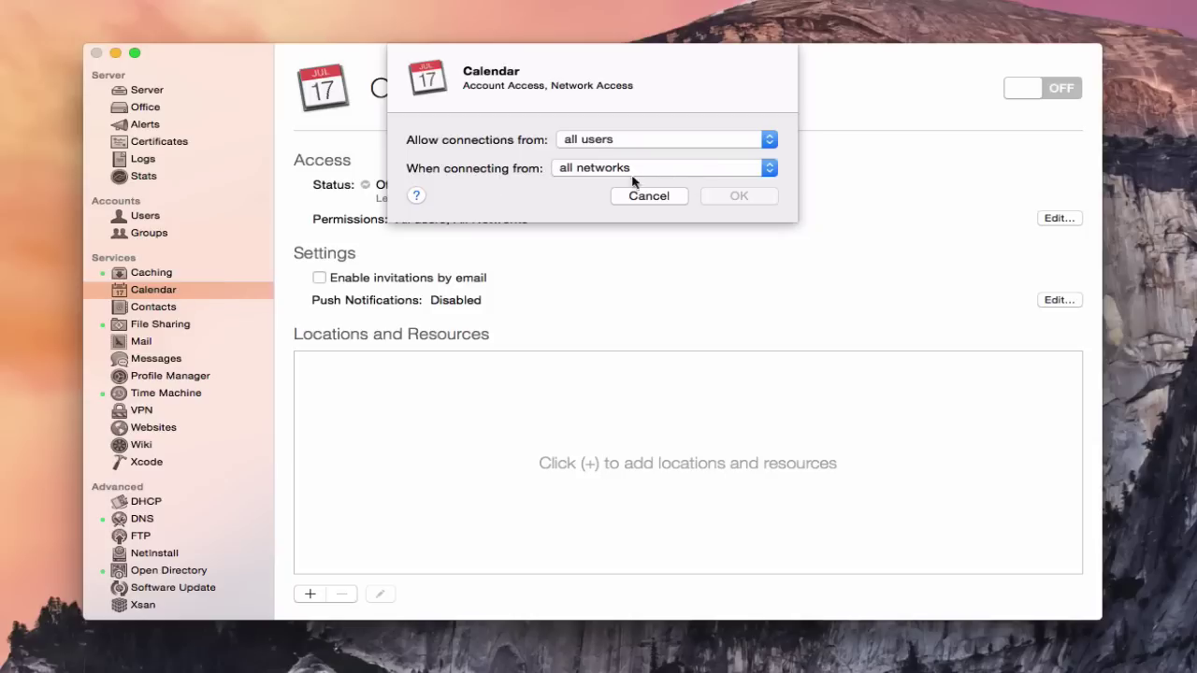
left_click(771, 170)
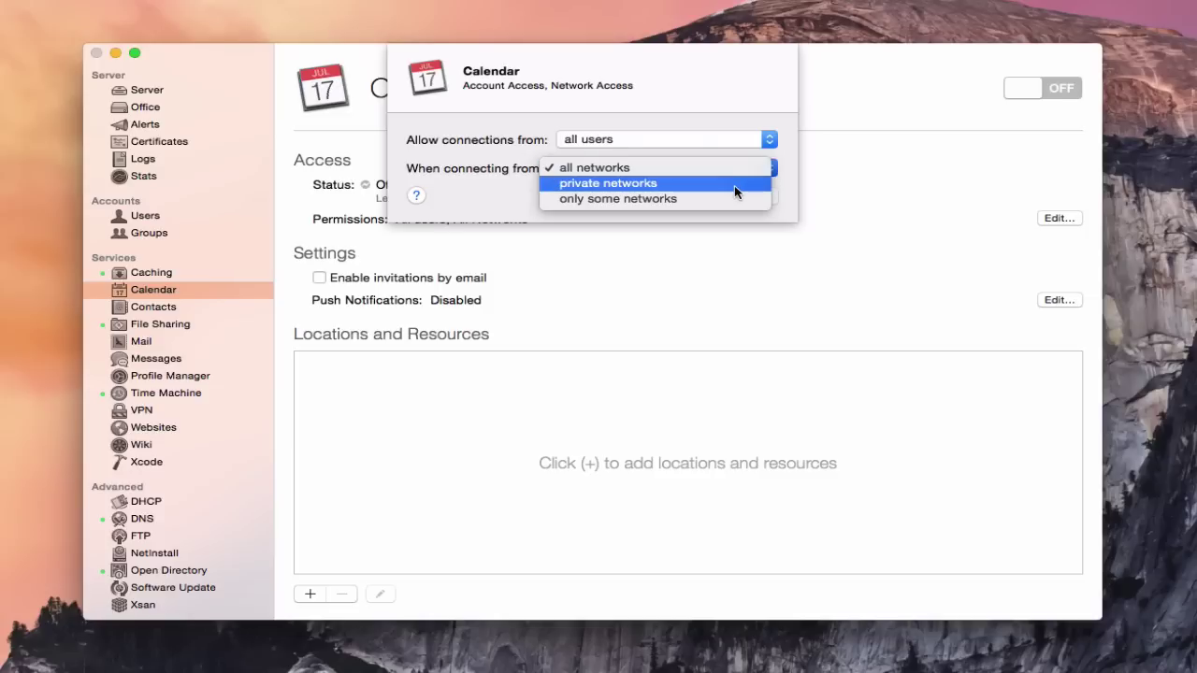
left_click(716, 204)
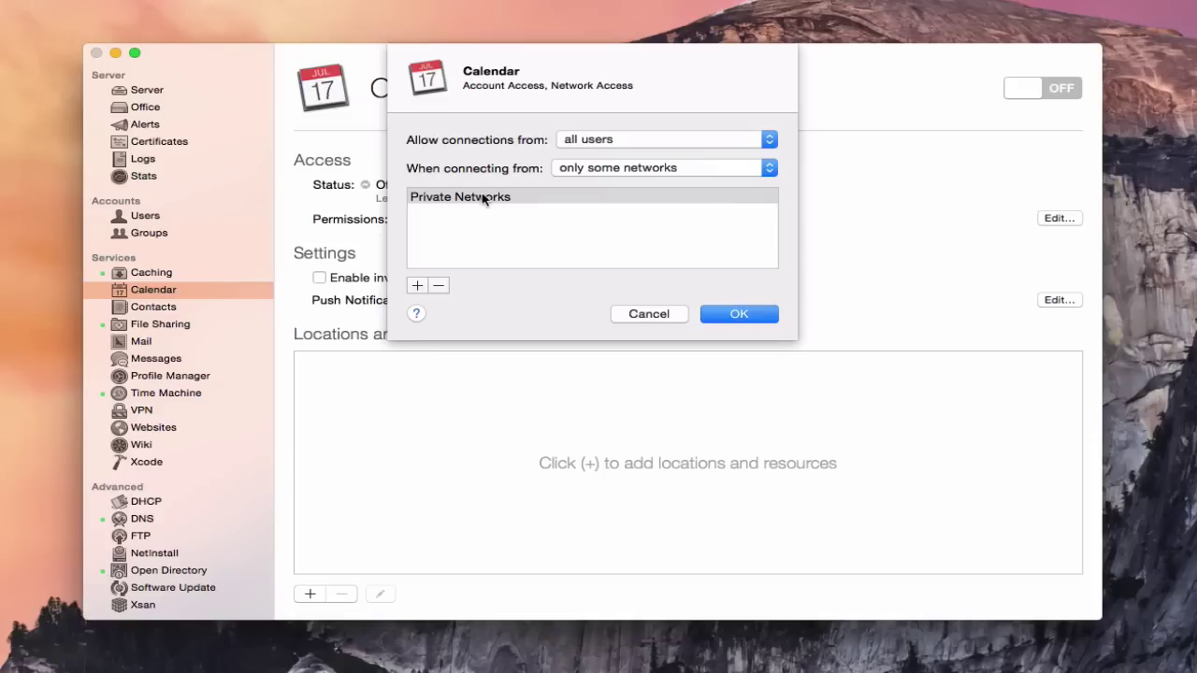
left_click(416, 286)
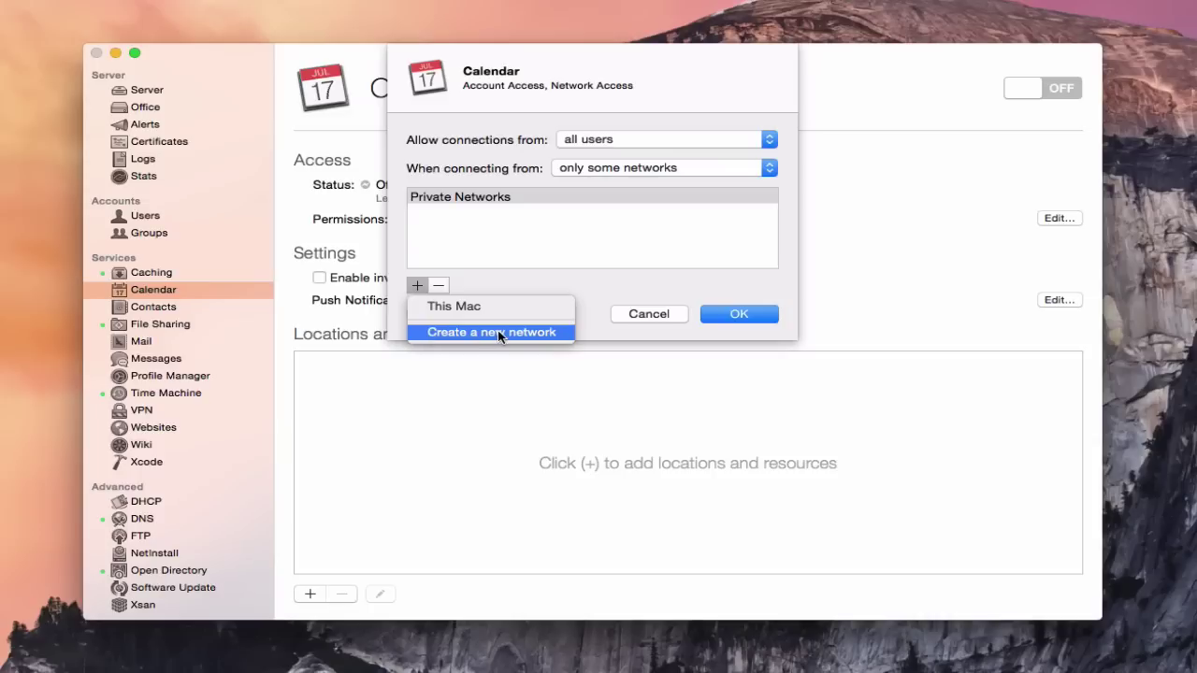
left_click(498, 275)
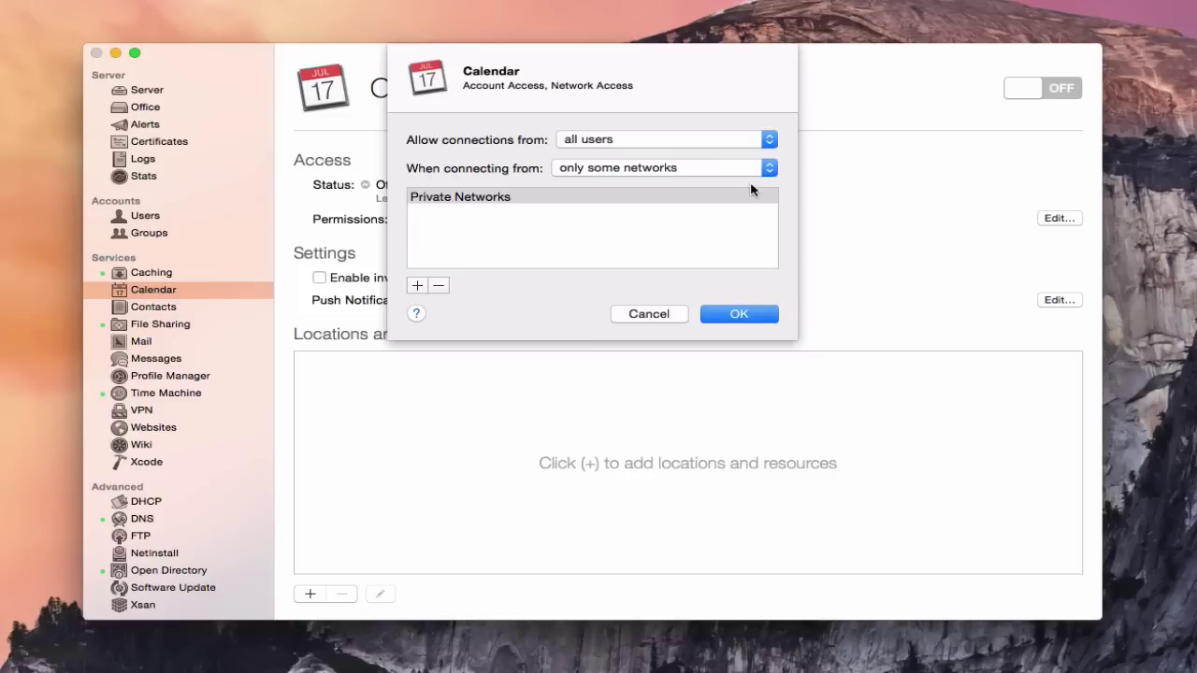
Set networks back to all networks and cancel the permission changes.
left_click(770, 168)
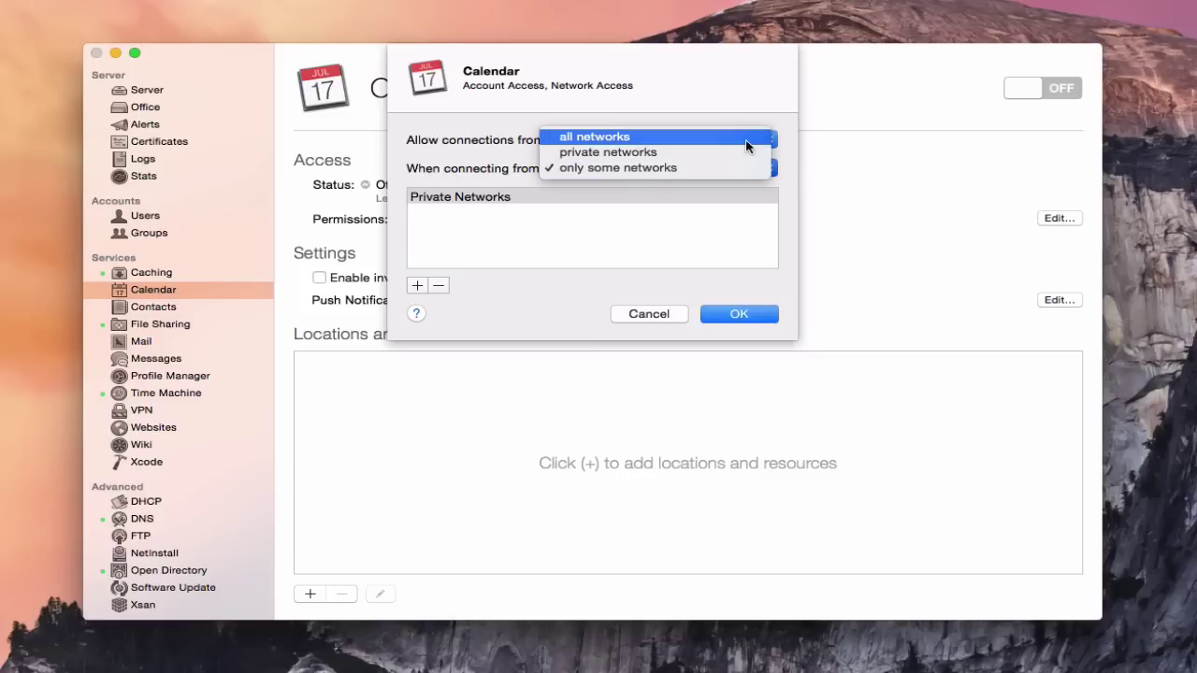
left_click(745, 141)
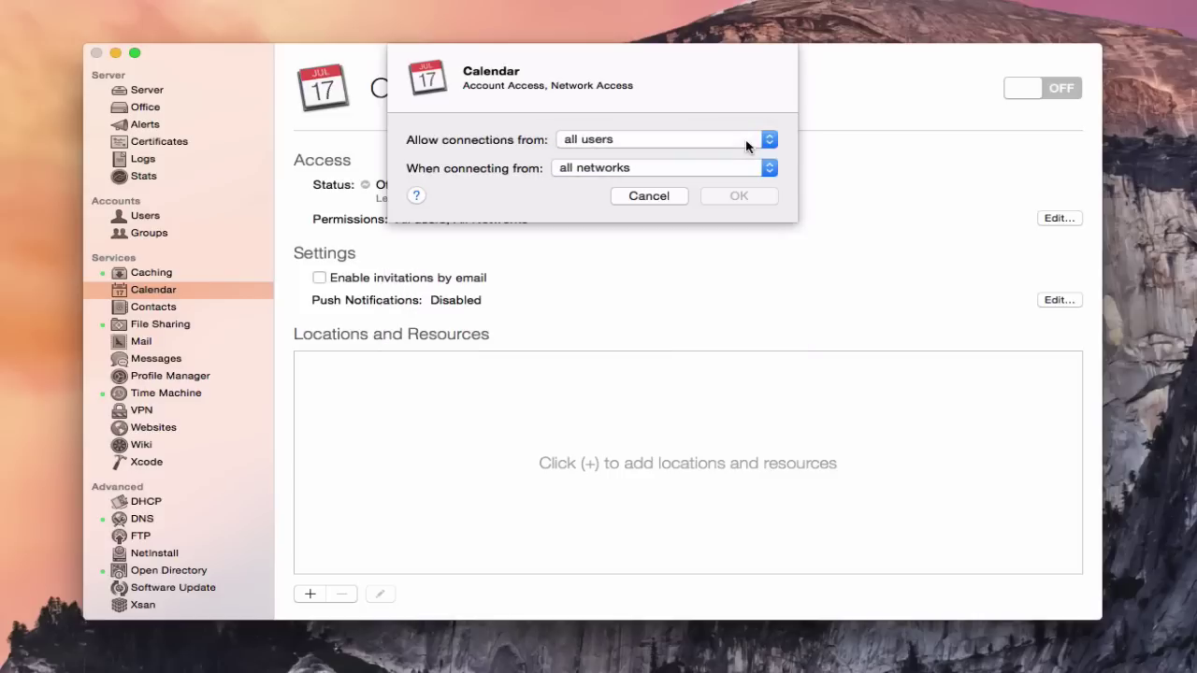
left_click(647, 196)
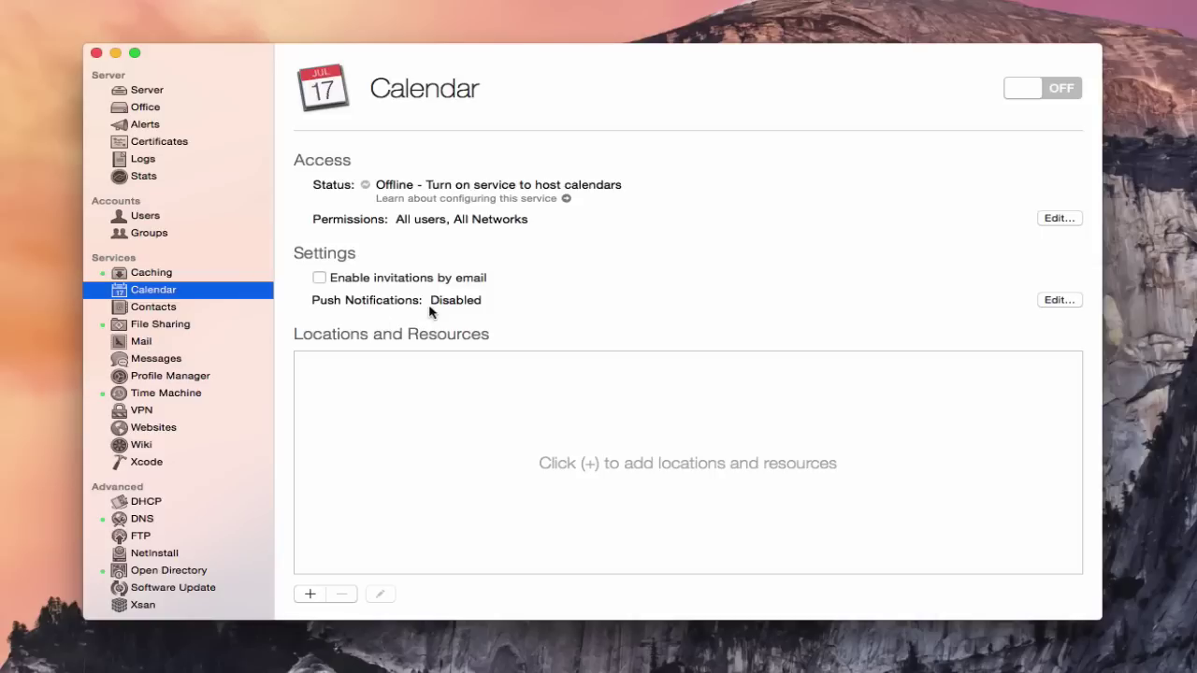
Check 'Enable invitations by email' for the Calendar service.
left_click(320, 278)
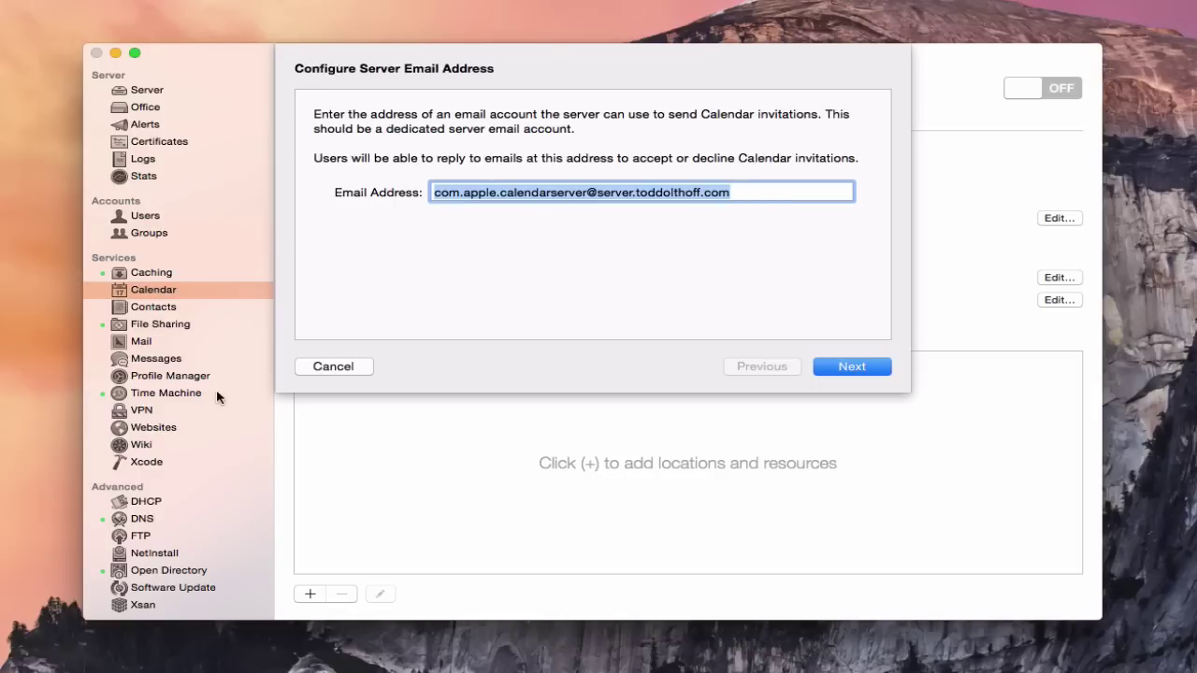
Step through incoming IMAP (993, SSL) and outgoing (587, Login) pages to the summary, then cancel.
left_click(852, 369)
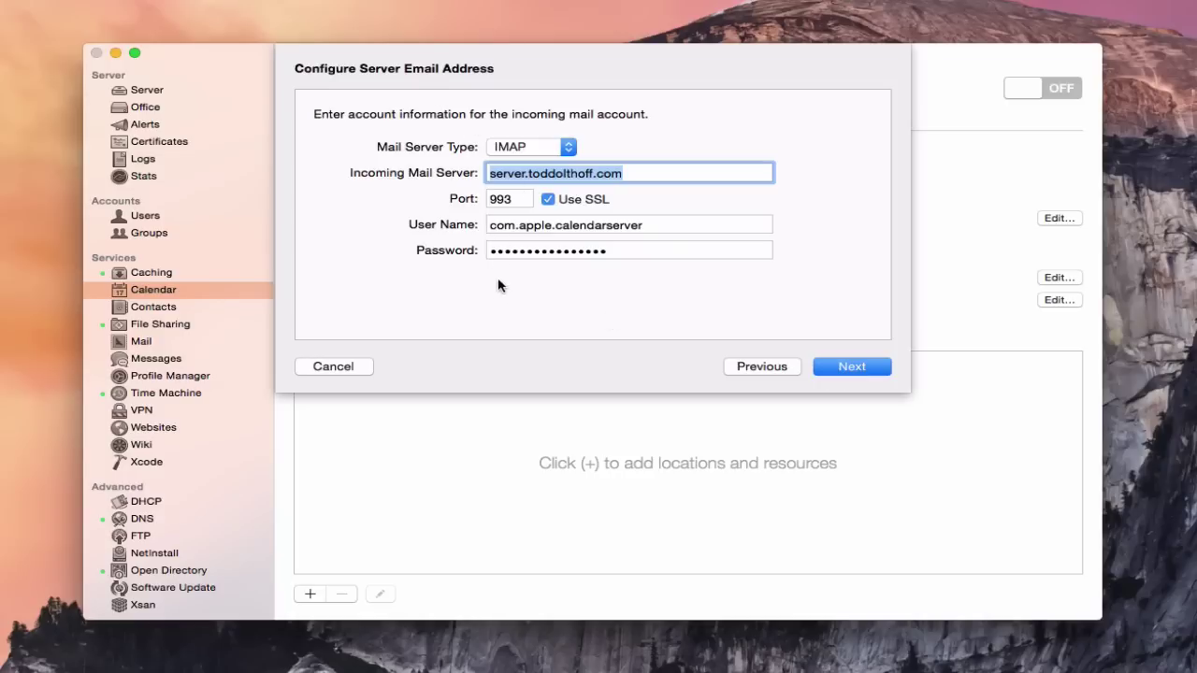
left_click(570, 148)
left_click(639, 141)
left_click(834, 370)
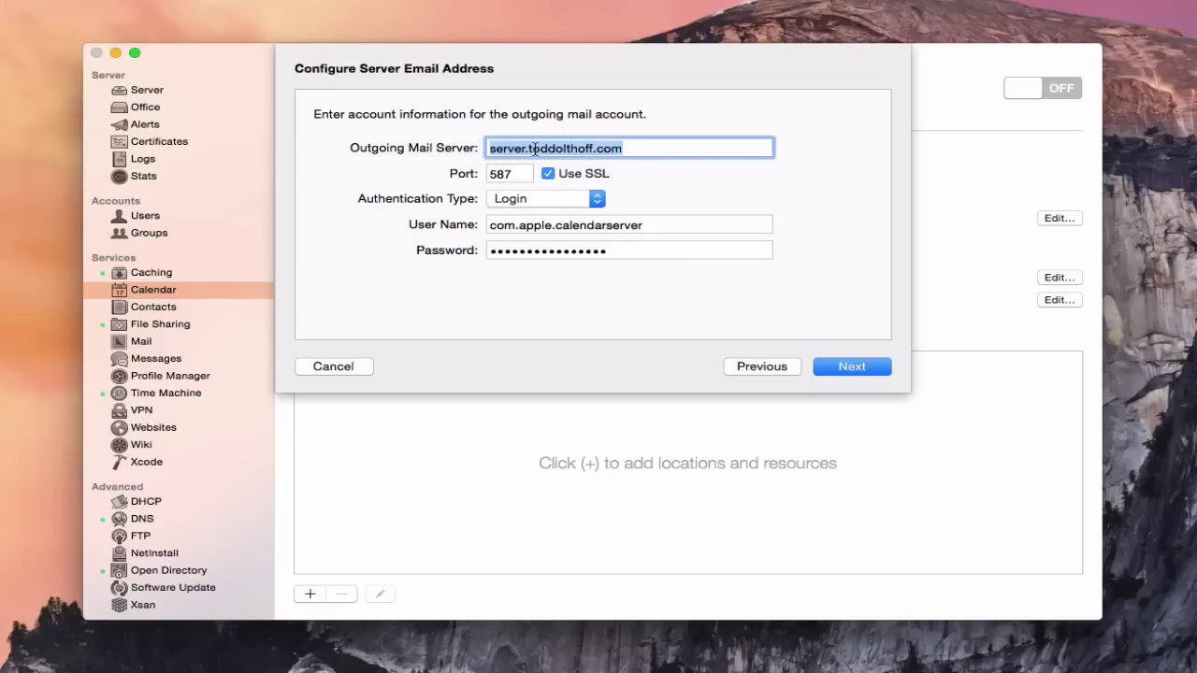
left_click(848, 368)
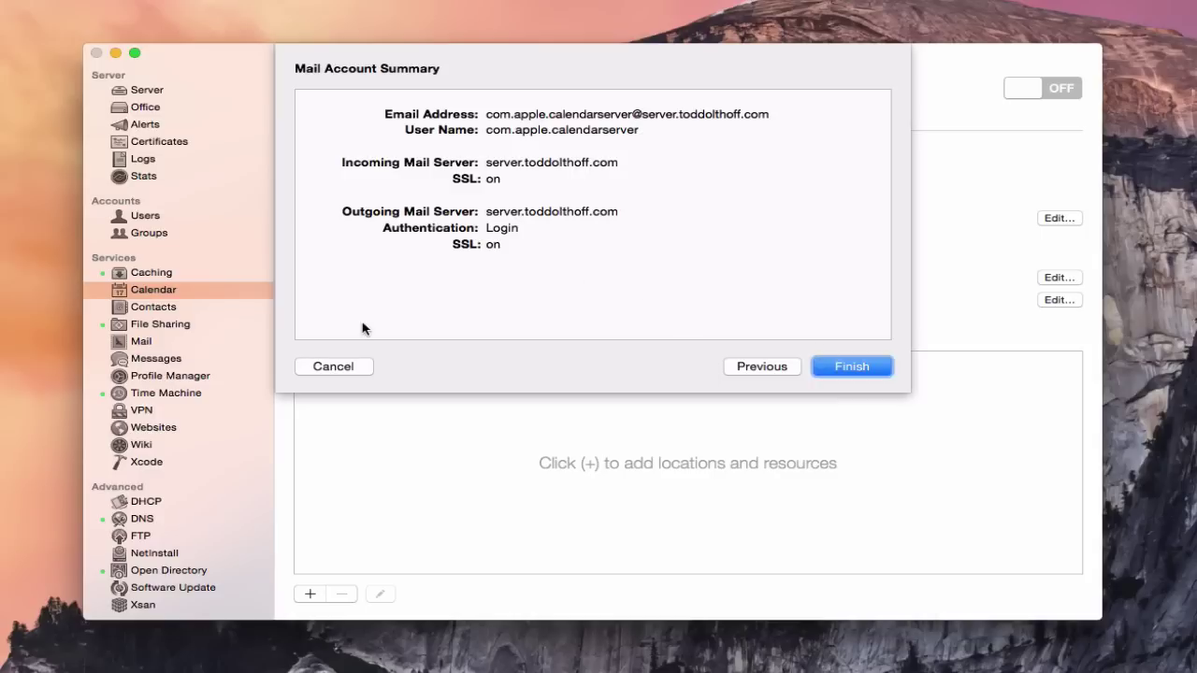
left_click(328, 373)
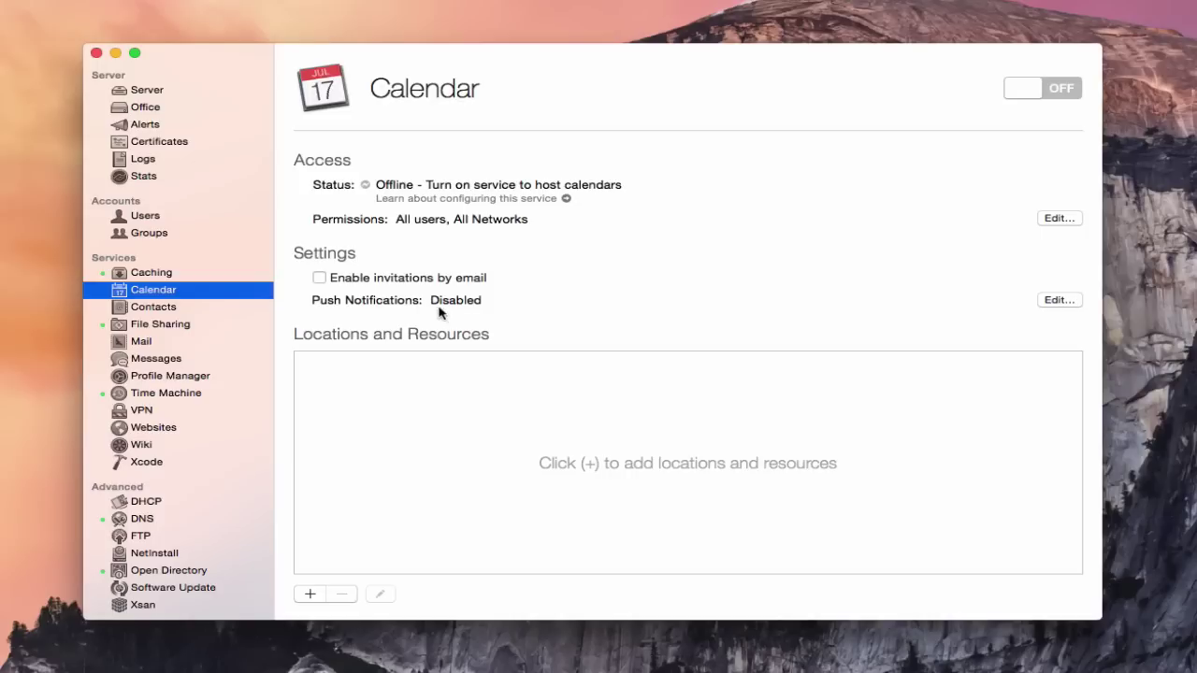
Open the Push Notifications Edit dialog on the Calendar page.
left_click(1057, 300)
Enable push notifications with the Apple ID and password, getting a certificate expiring March 5, 2016.
left_click(643, 136)
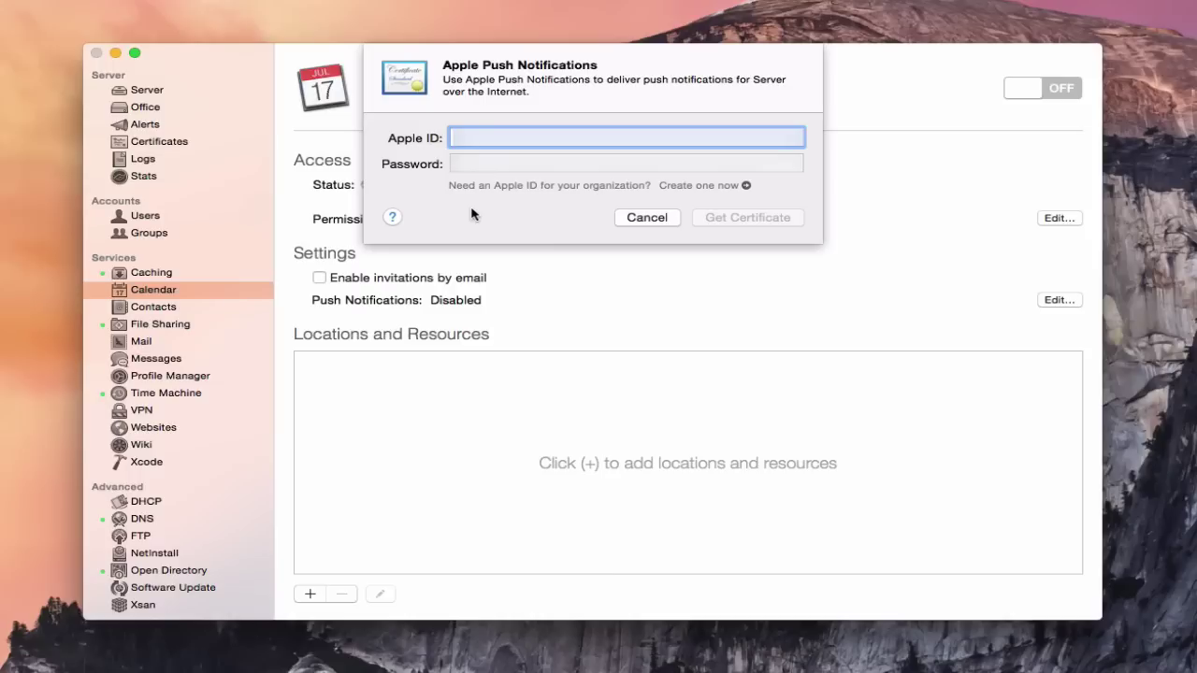
type("***")
key("Tab")
type("***")
left_click(734, 219)
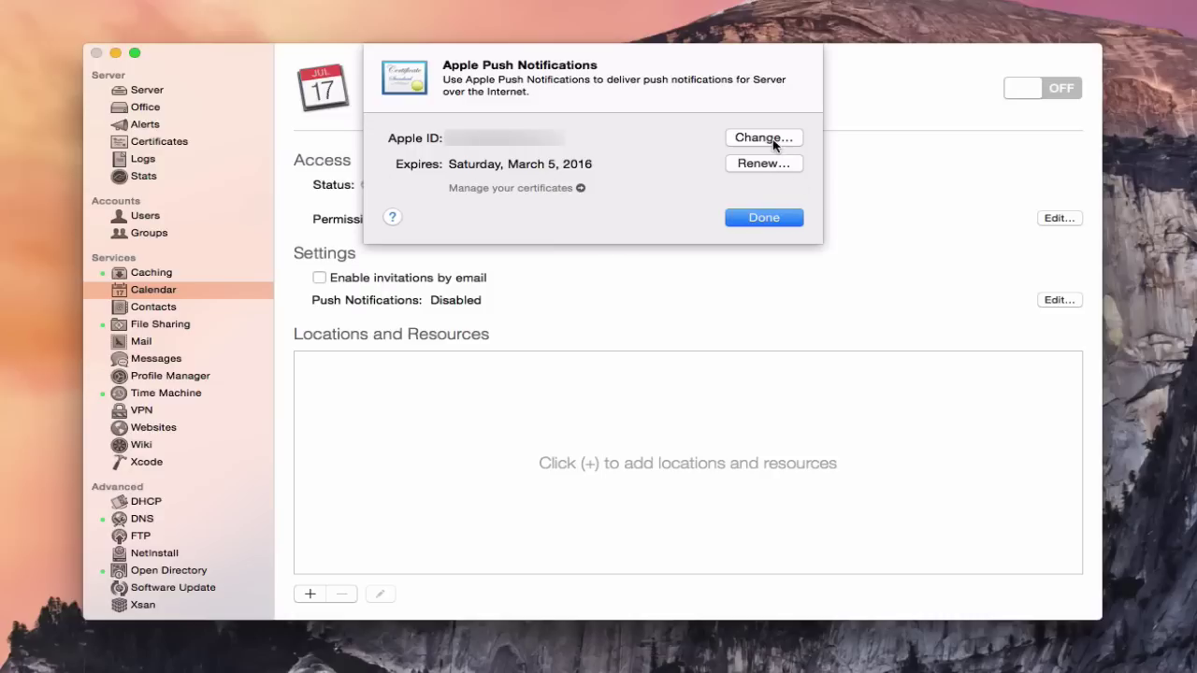
left_click(762, 218)
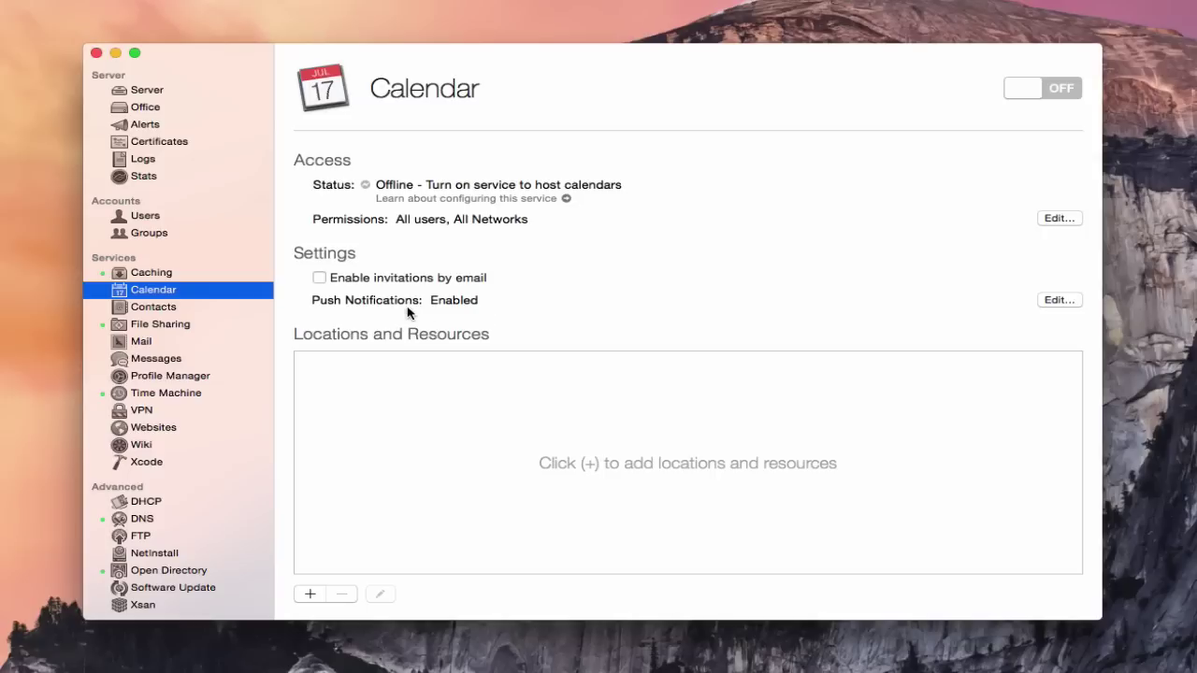
Check push notifications in the Server Settings tab, then start a new Calendar location.
left_click(149, 93)
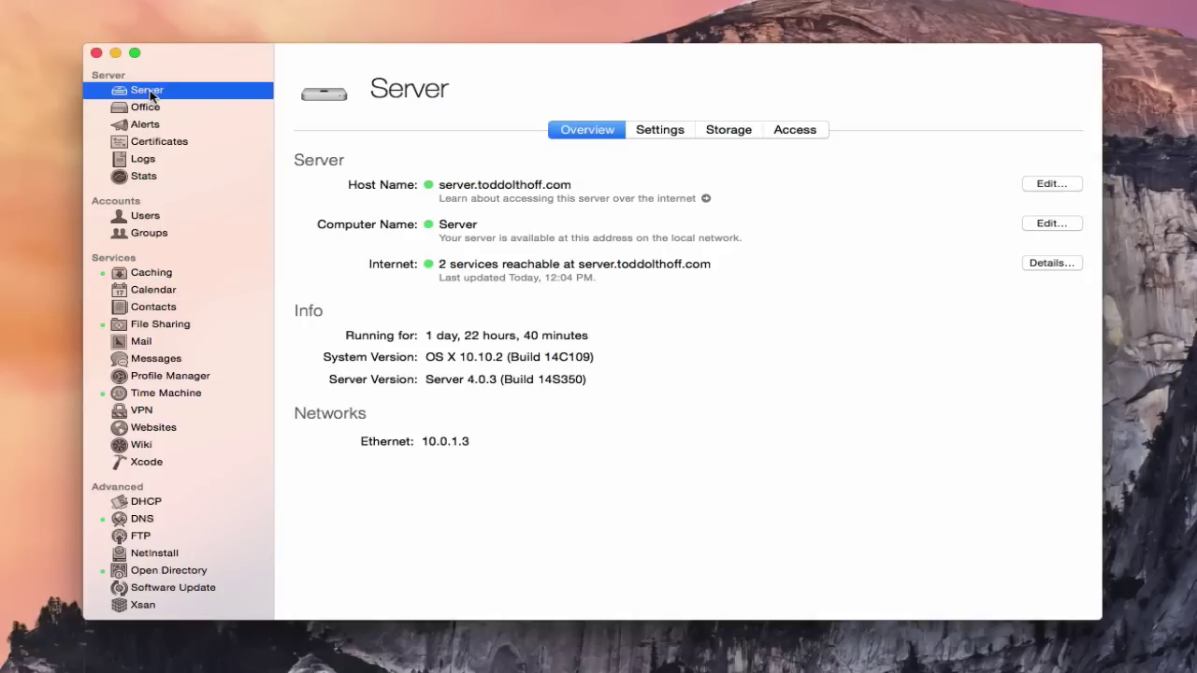
left_click(664, 131)
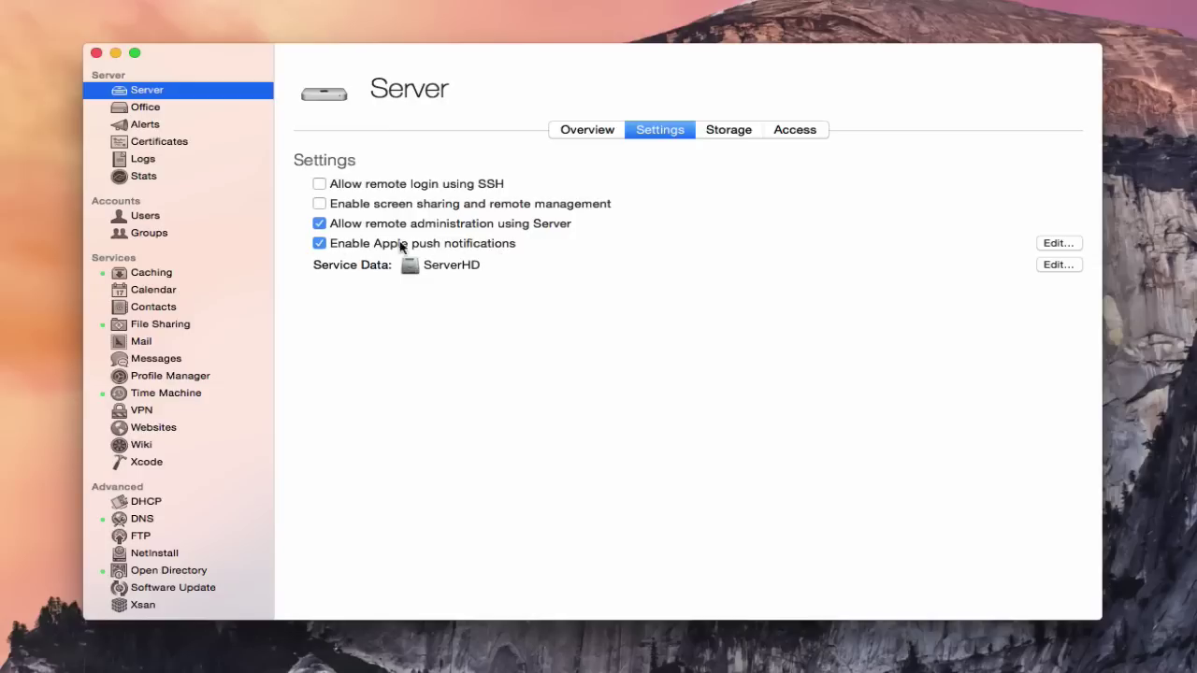
left_click(166, 292)
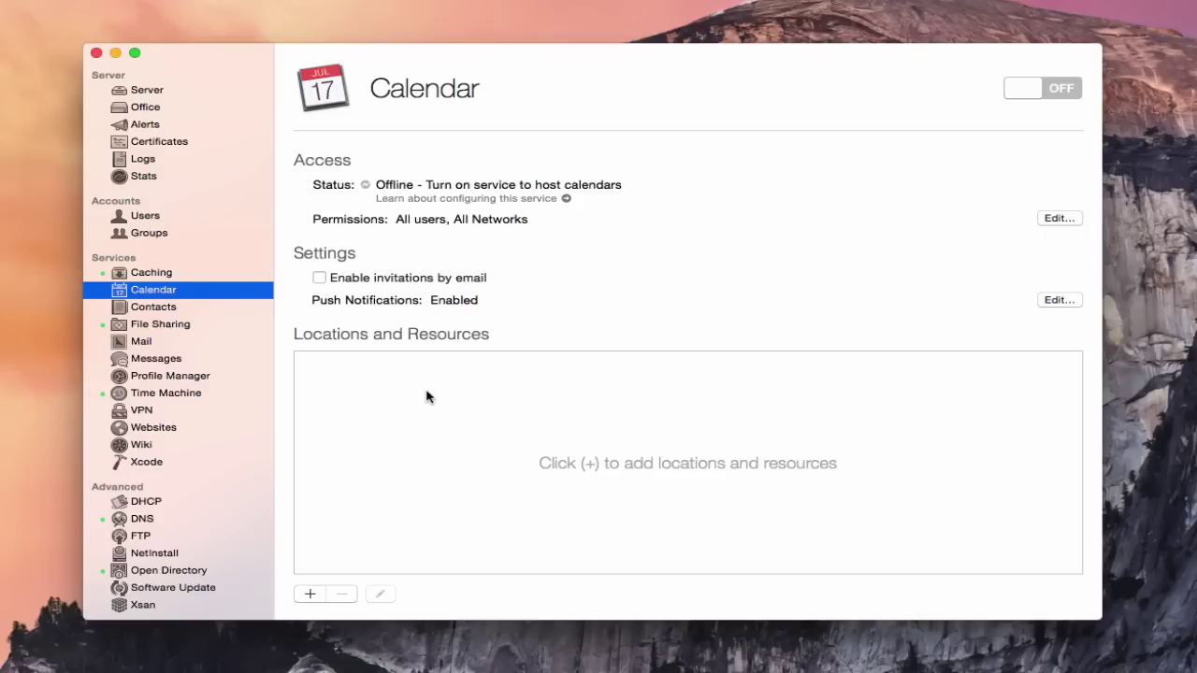
left_click(311, 594)
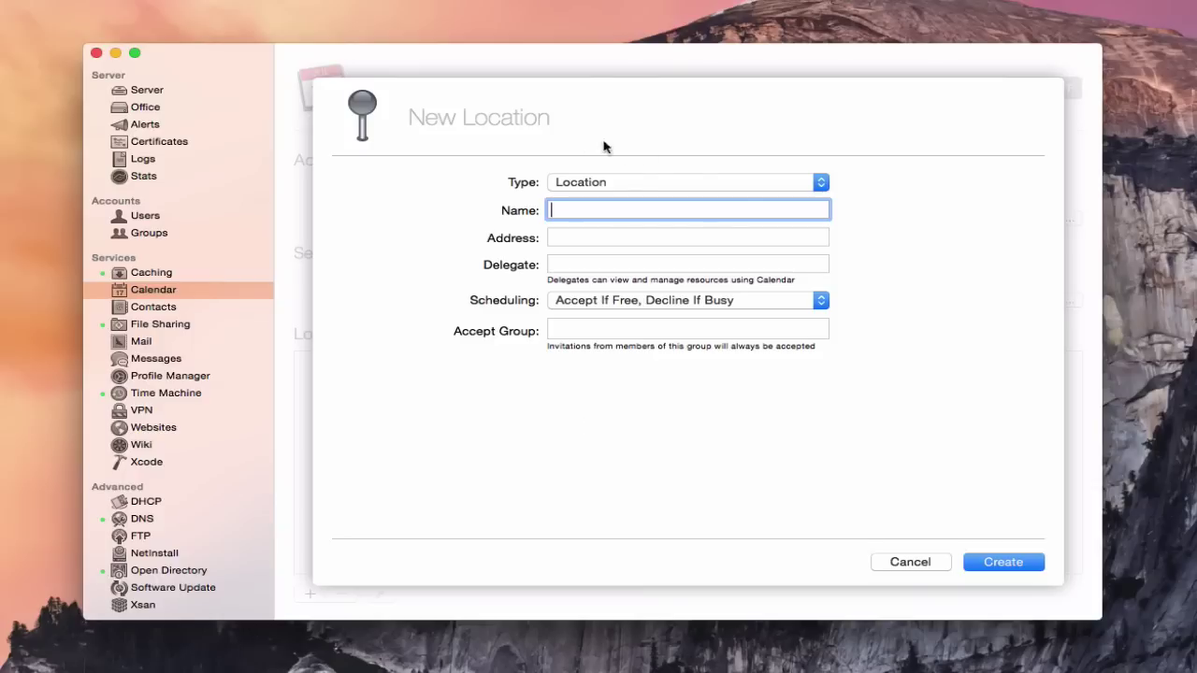
Name the new Location 'Living Room' and fill in the suggested Cupertino address.
left_click(818, 186)
left_click(882, 192)
type("Living Room")
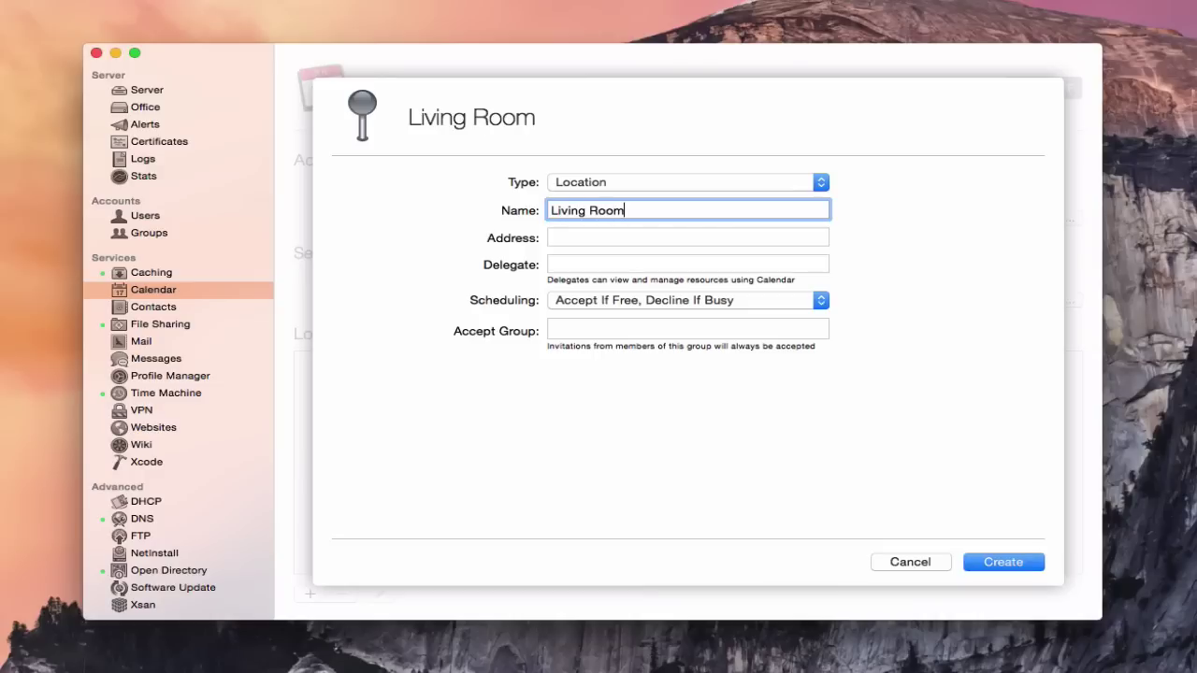
left_click(687, 237)
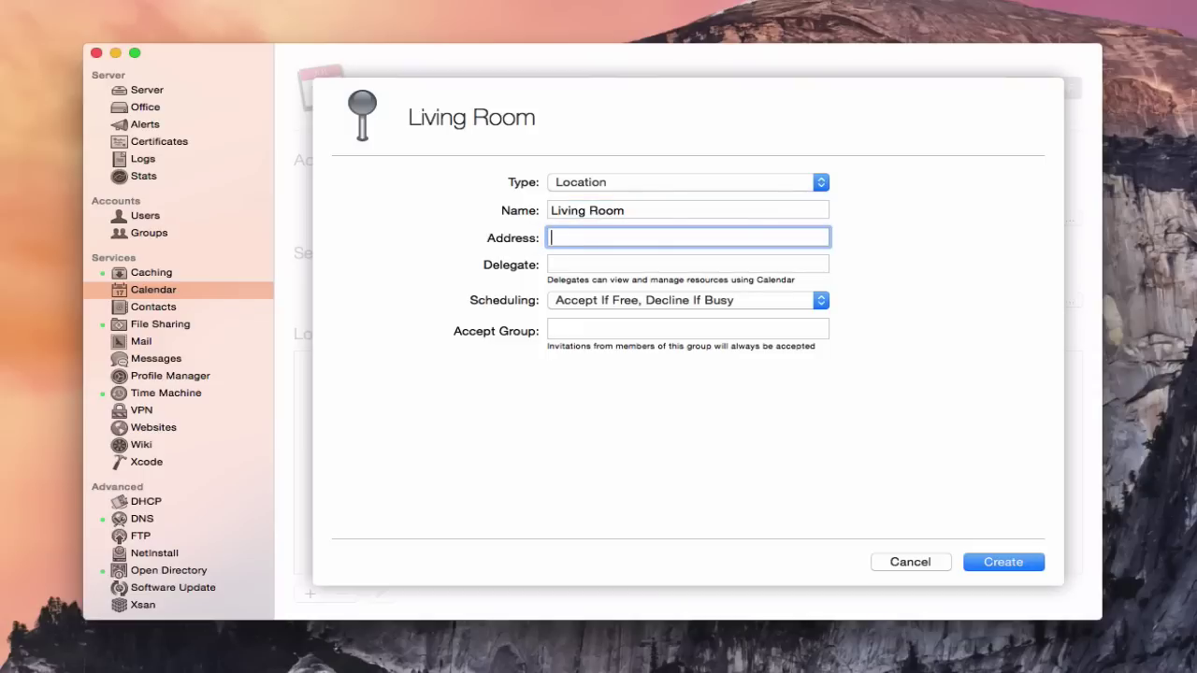
type("1 int")
type("nate")
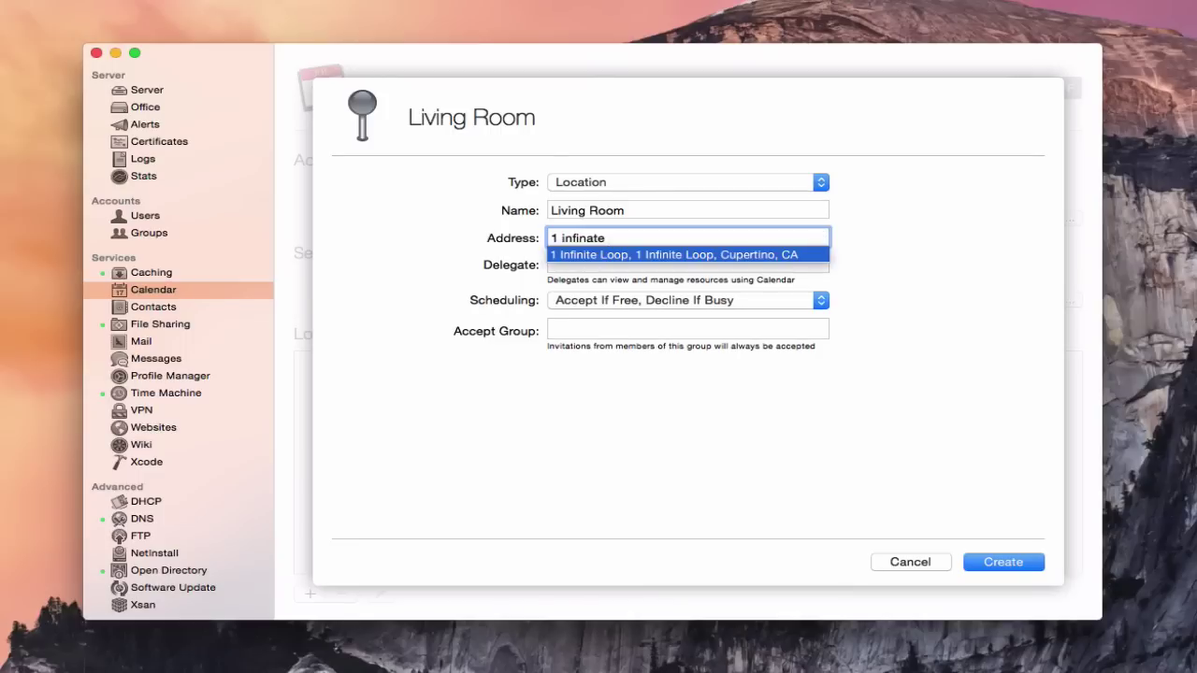
left_click(667, 253)
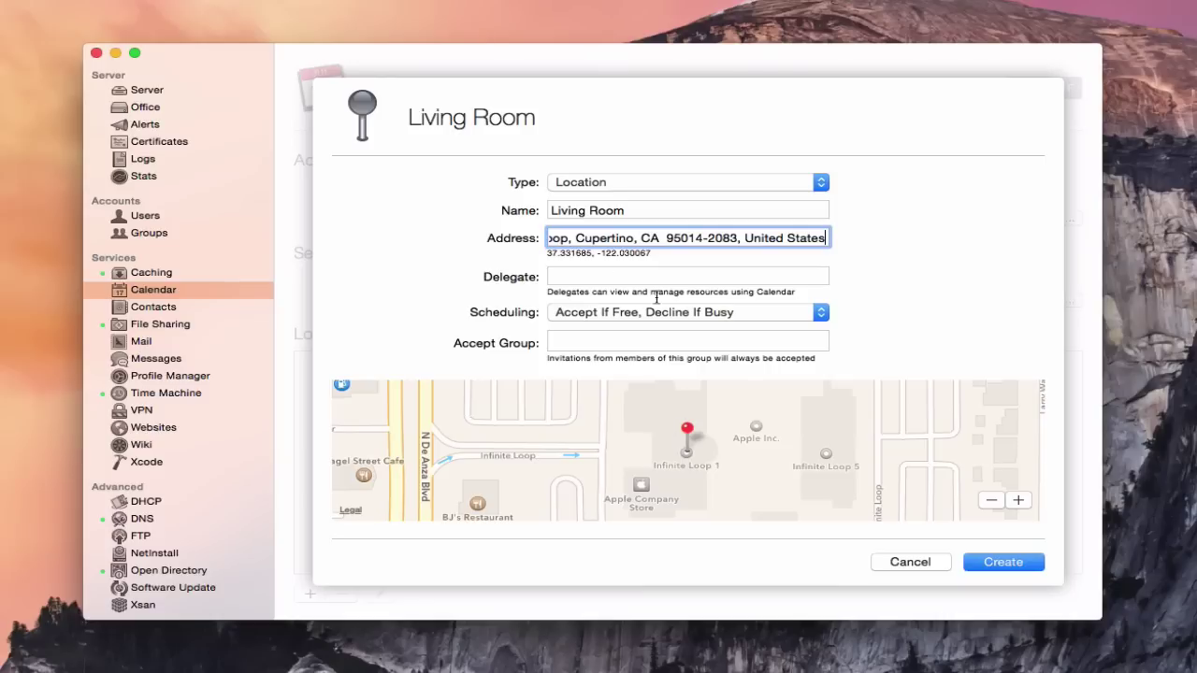
left_click(567, 275)
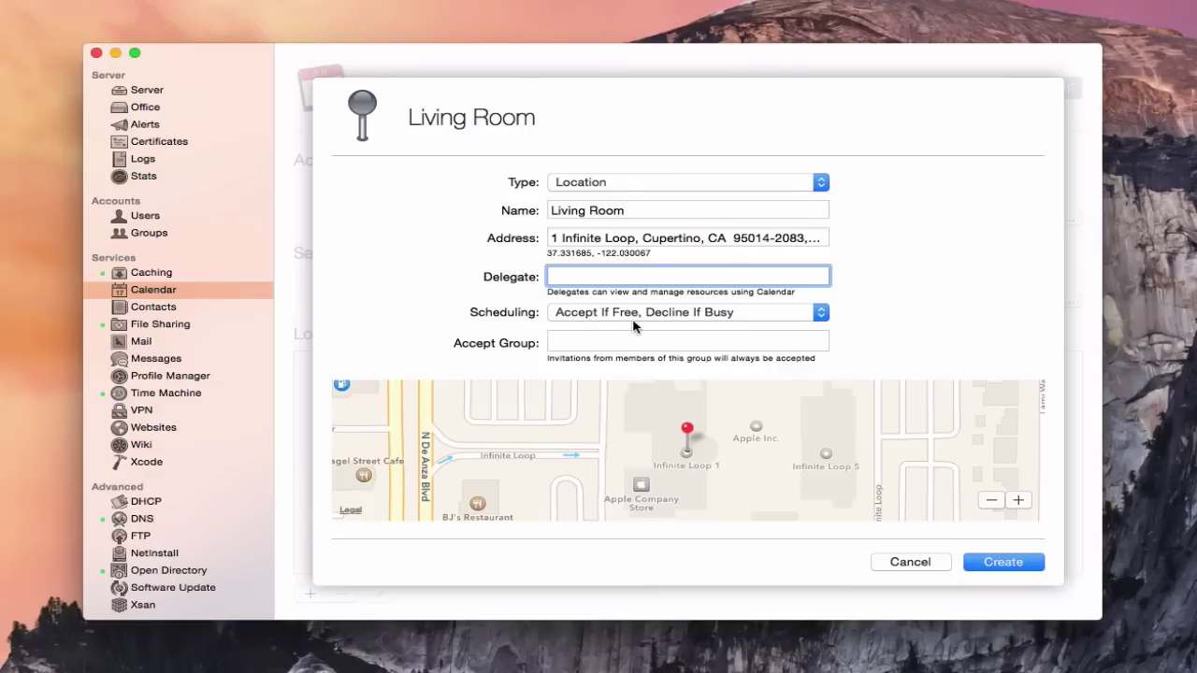
Keep Living Room's scheduling as Accept If Free, Decline If Busy and create the location.
left_click(821, 314)
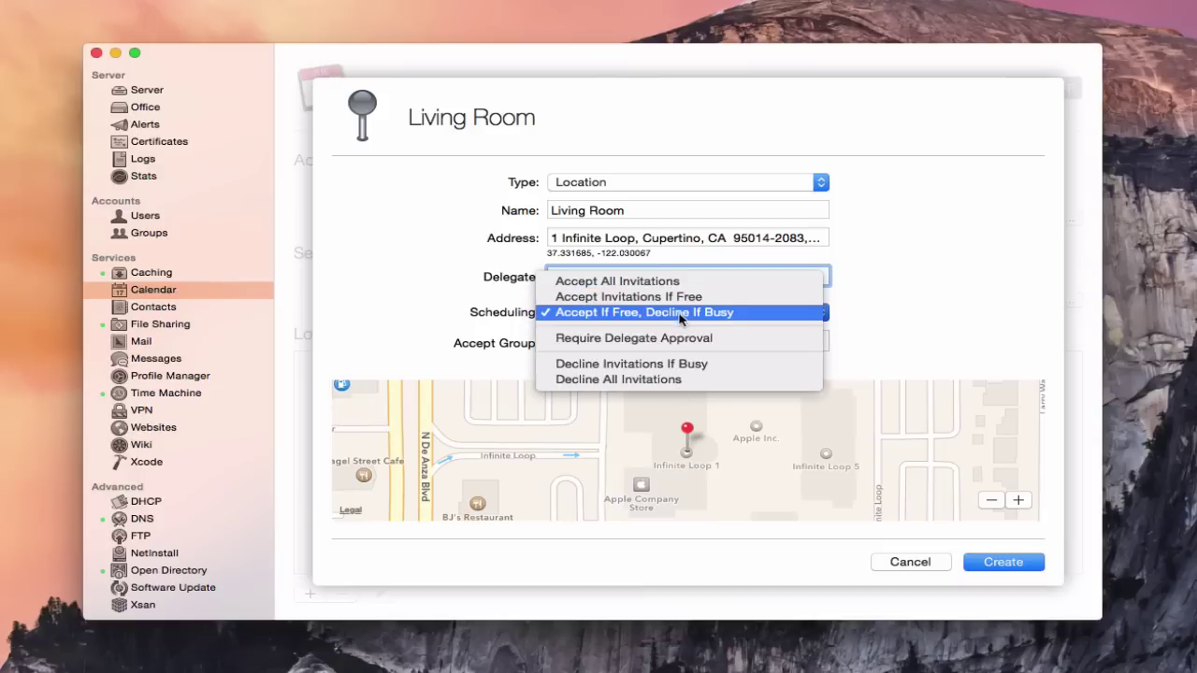
left_click(907, 302)
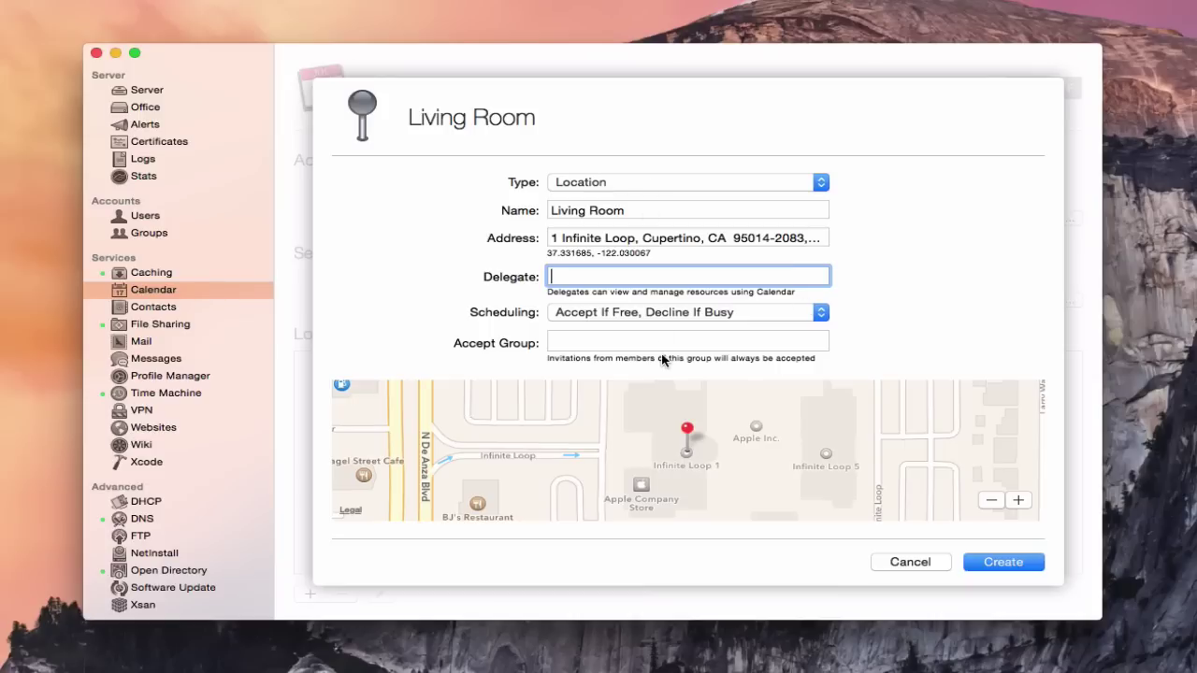
left_click(989, 567)
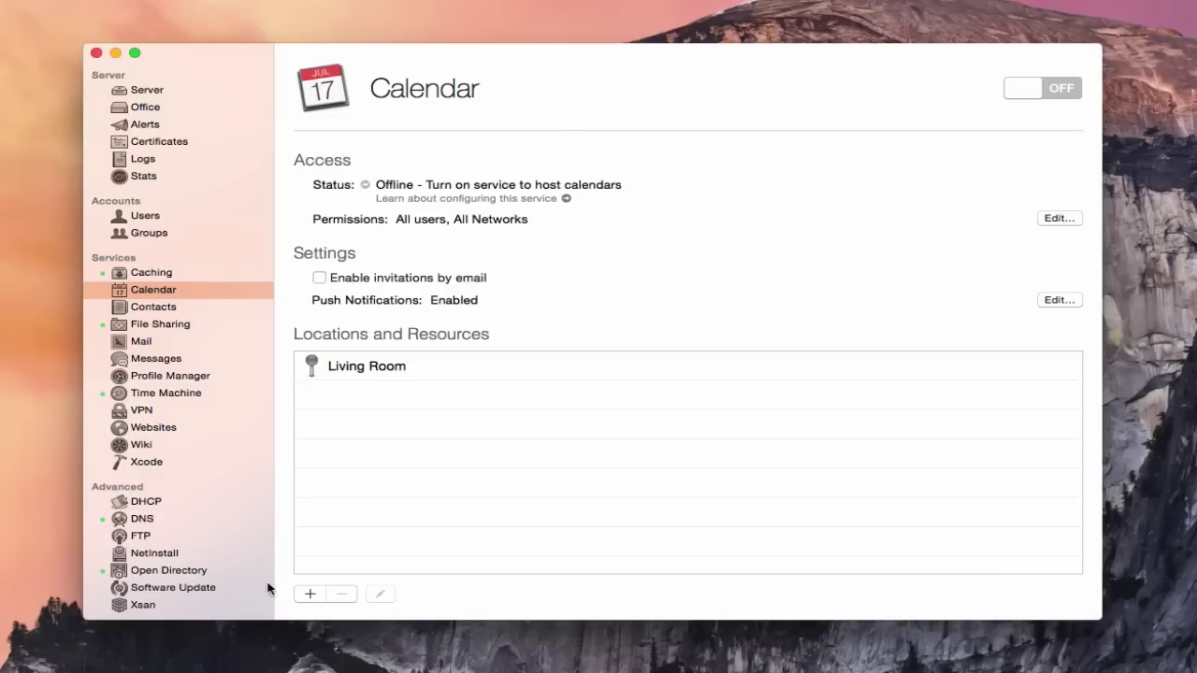
left_click(313, 596)
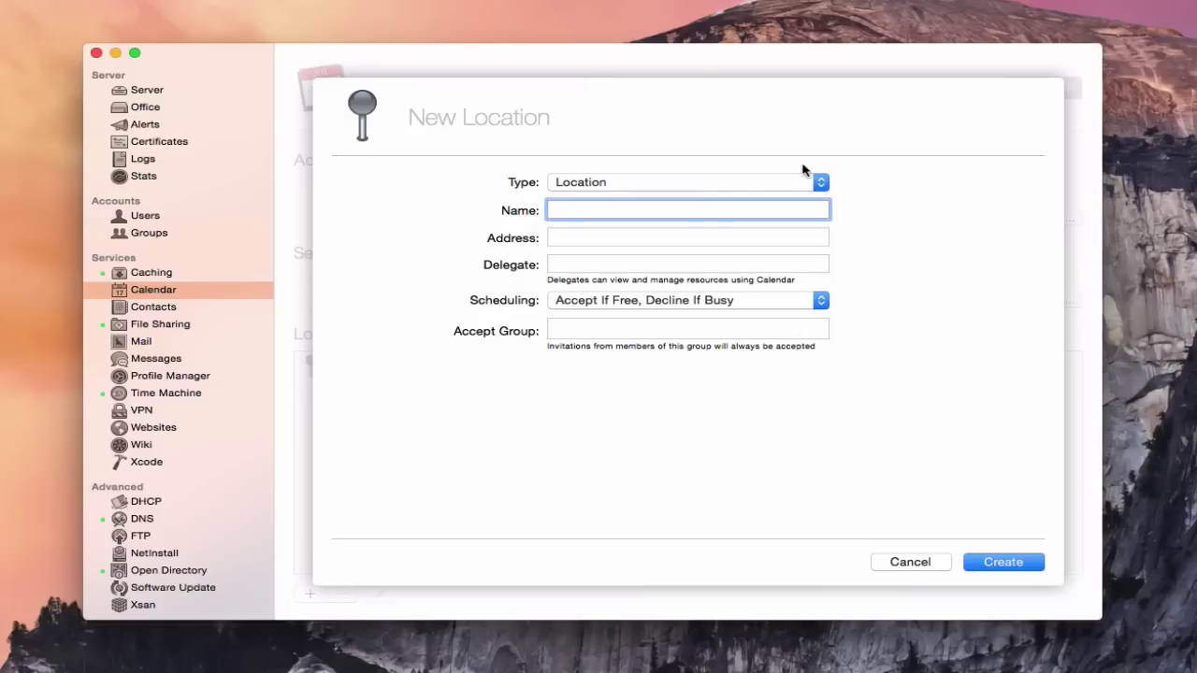
Add a resource named 'Xbox One' to the Calendar service.
left_click(823, 182)
left_click(809, 199)
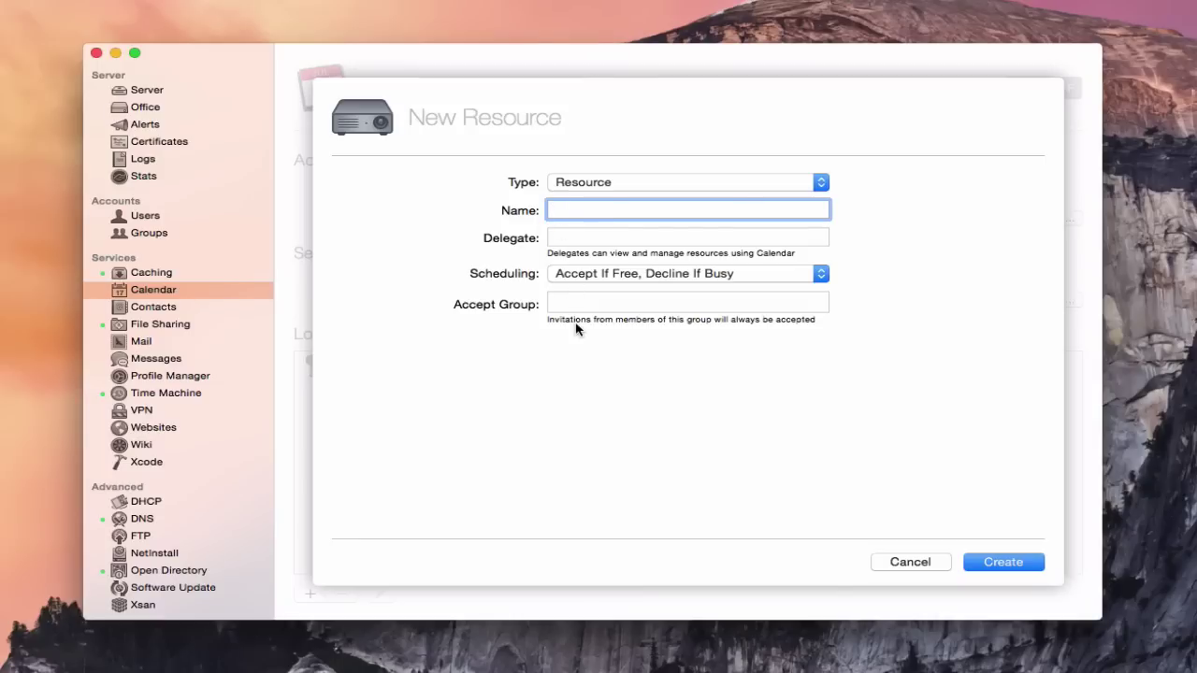
type("Xbox O")
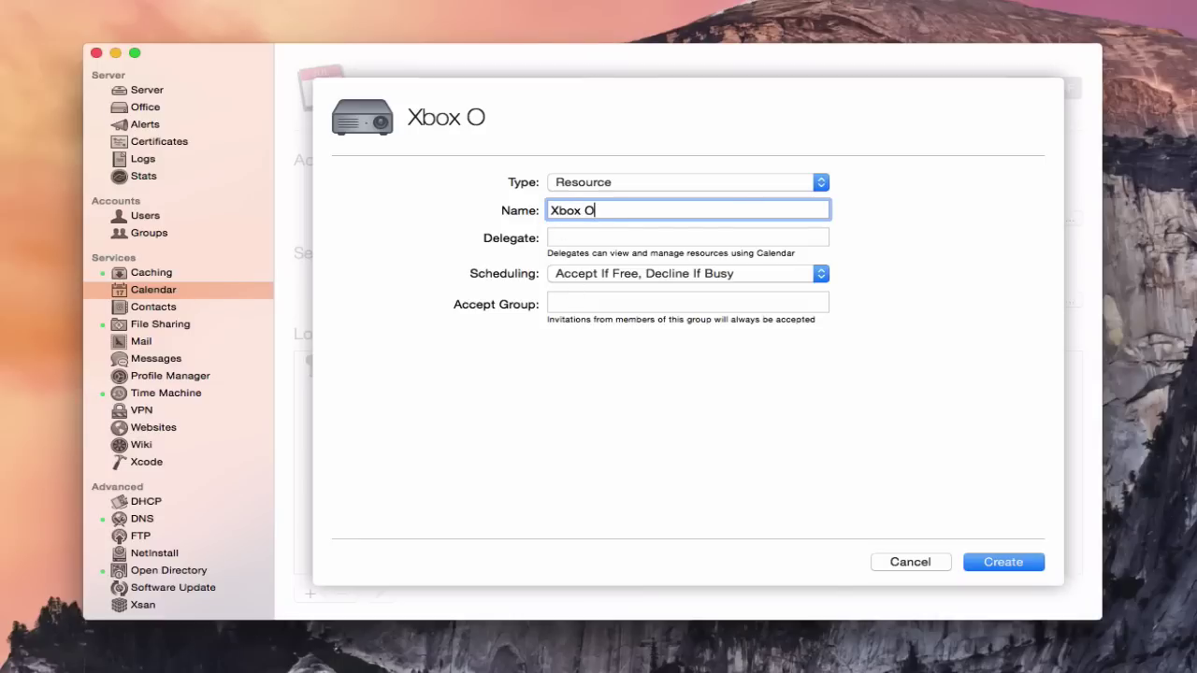
type("ne")
left_click(567, 237)
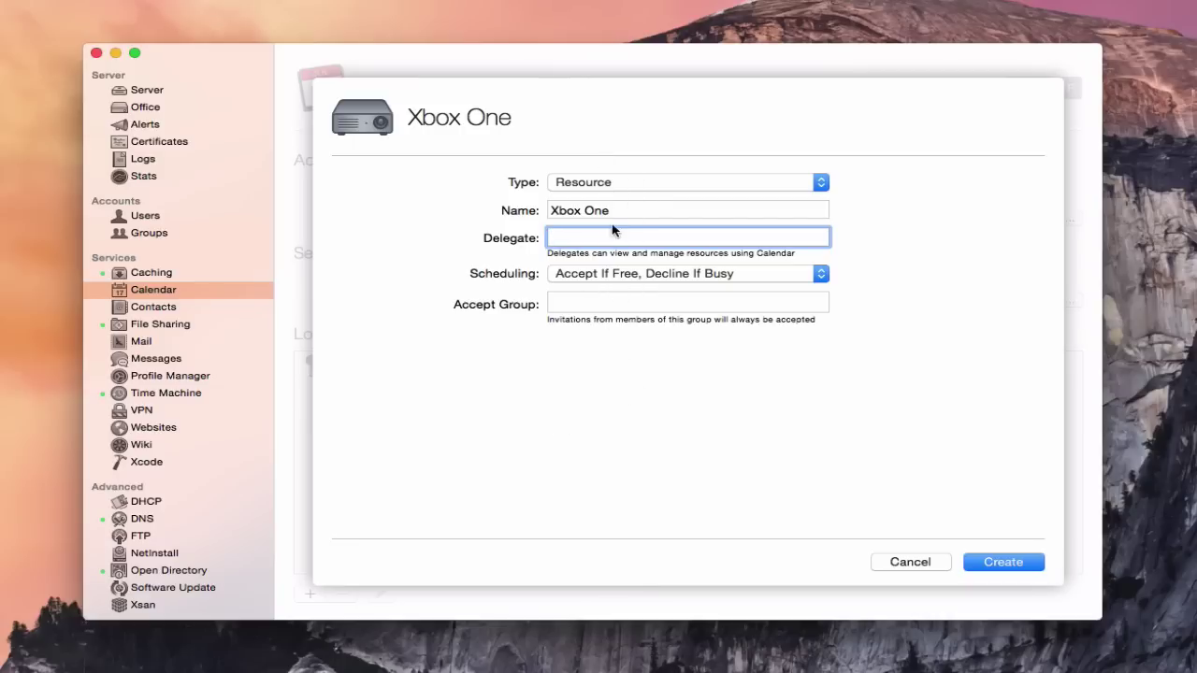
left_click(996, 562)
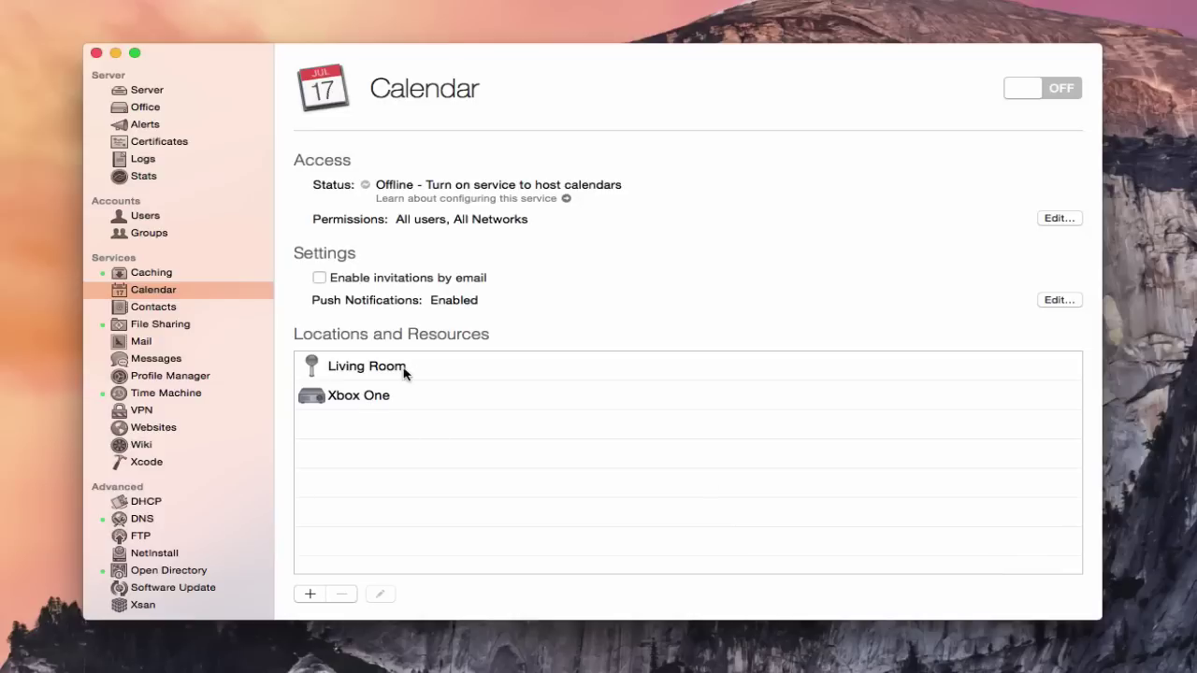
Review Living Room's settings without changes, then switch the Calendar service on.
left_click(355, 367)
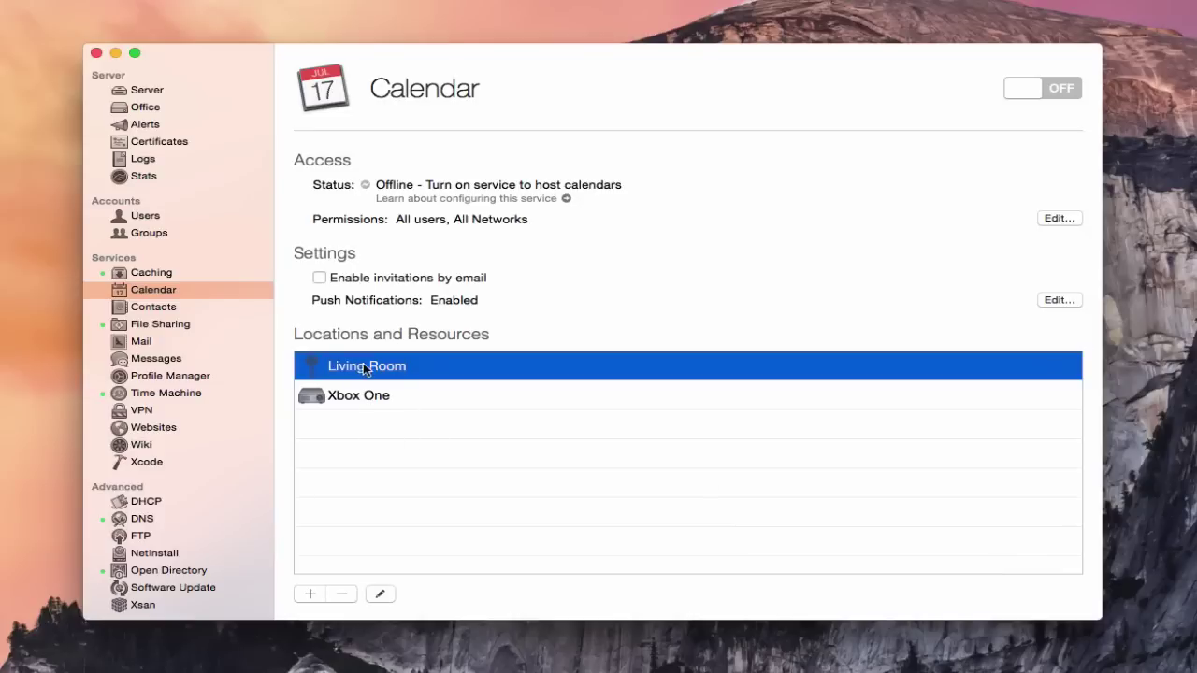
left_click(379, 594)
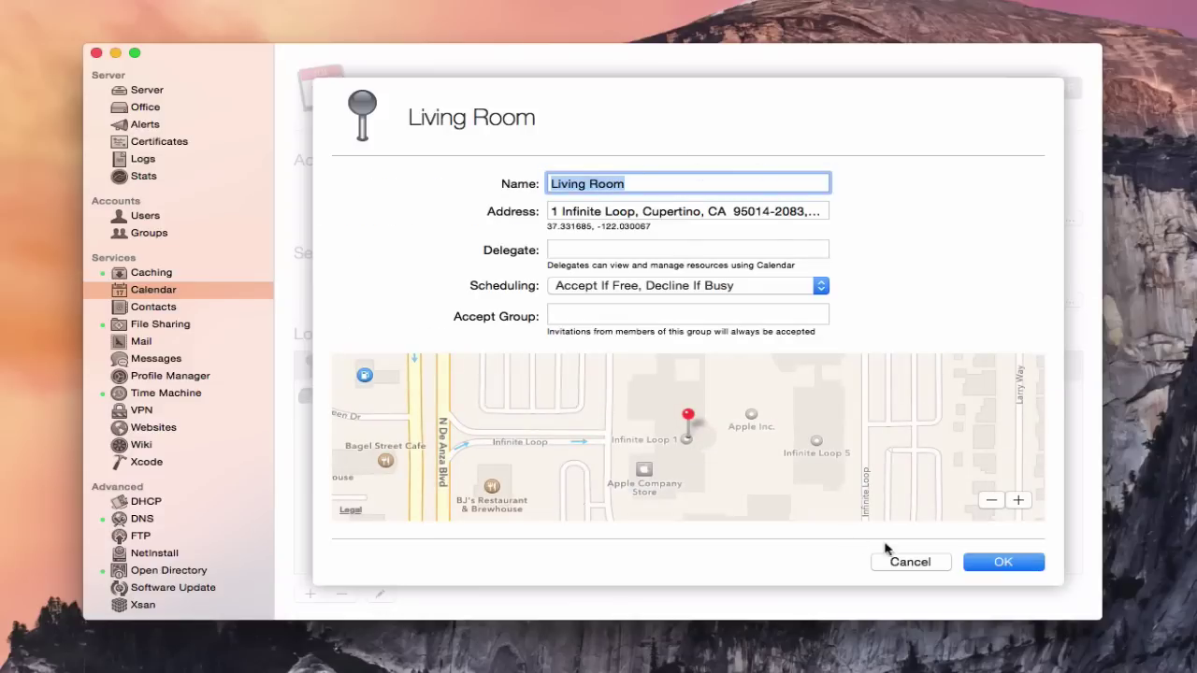
left_click(909, 563)
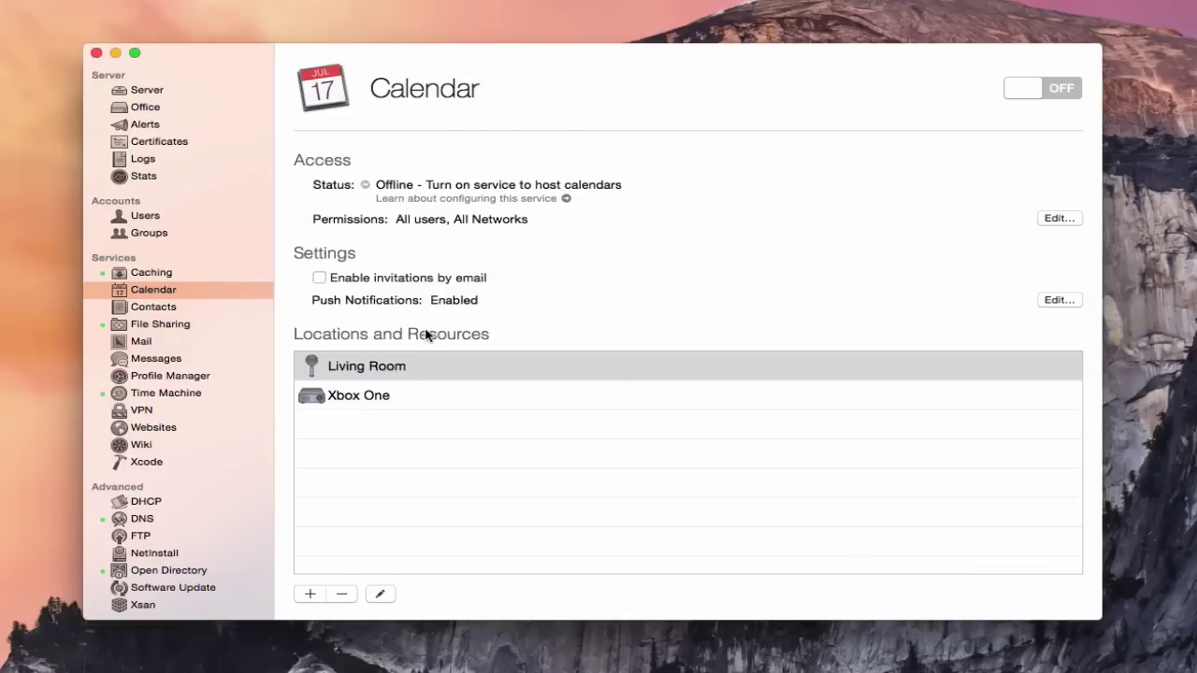
left_click(1070, 92)
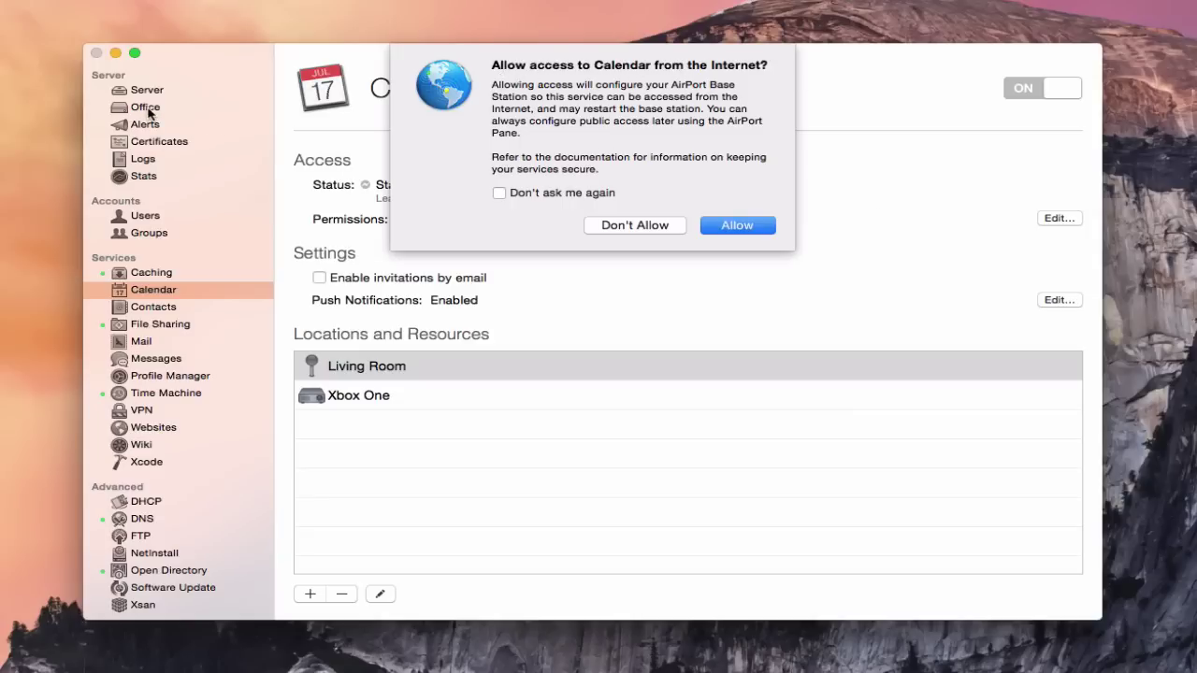
Allow the Calendar service to be reached from the Internet.
left_click(736, 227)
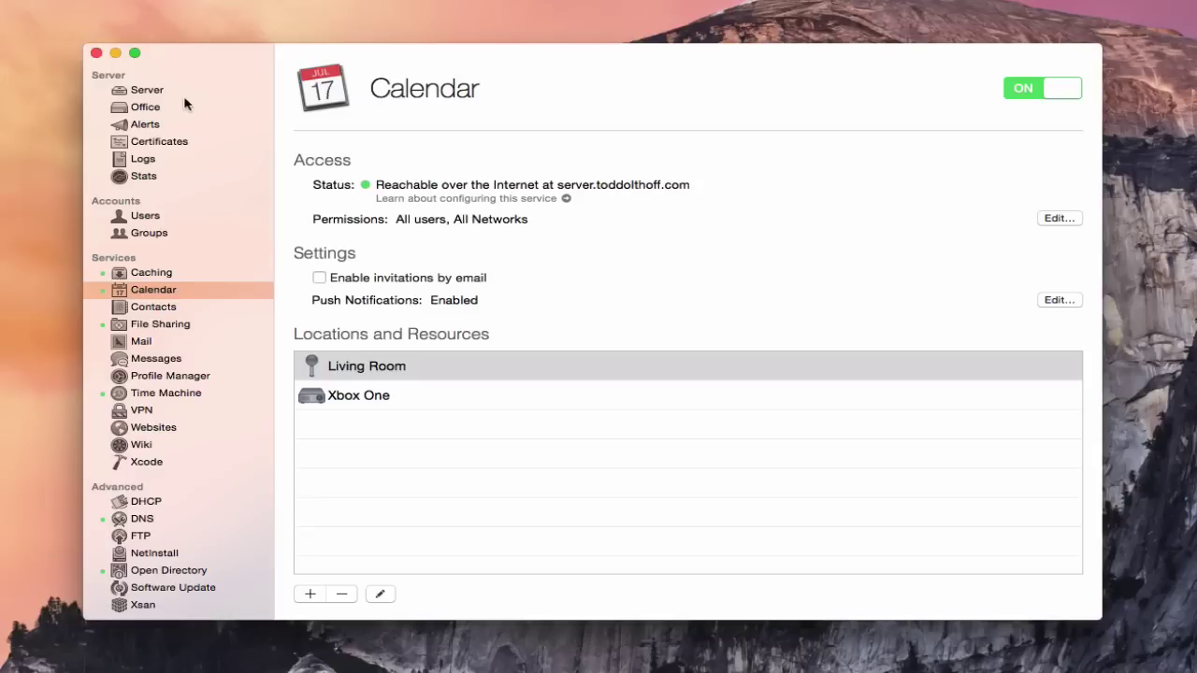
left_click(152, 93)
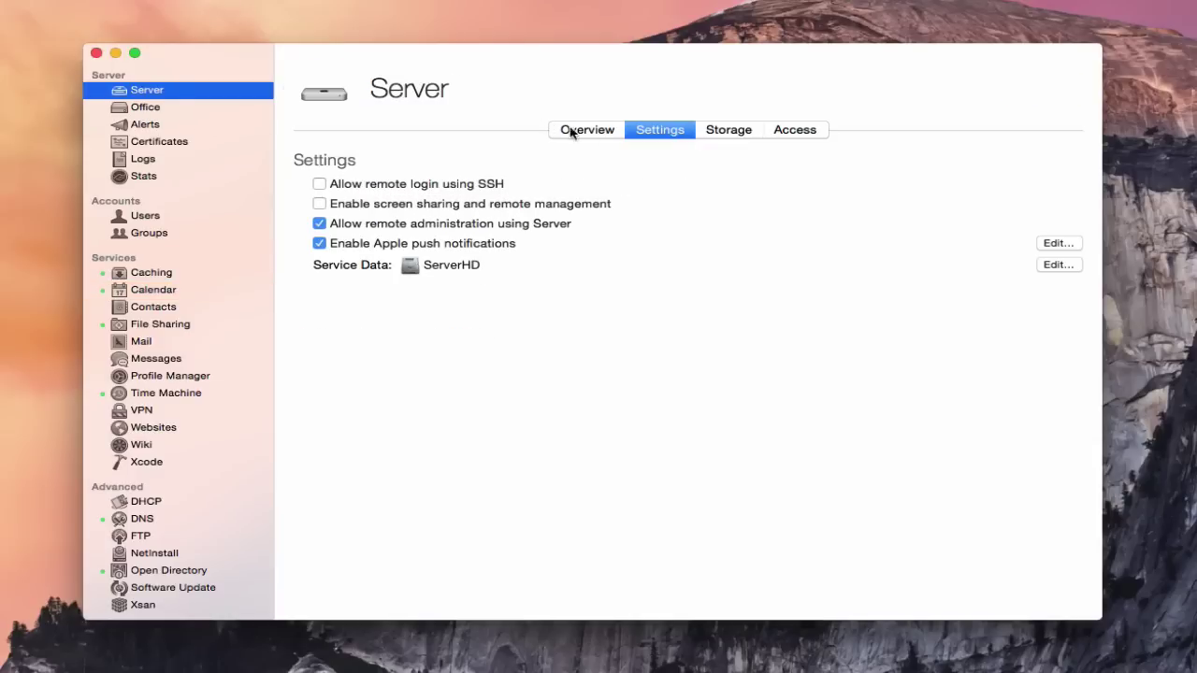
Check the server Overview's Internet reachability details, then return to the Calendar service.
left_click(601, 135)
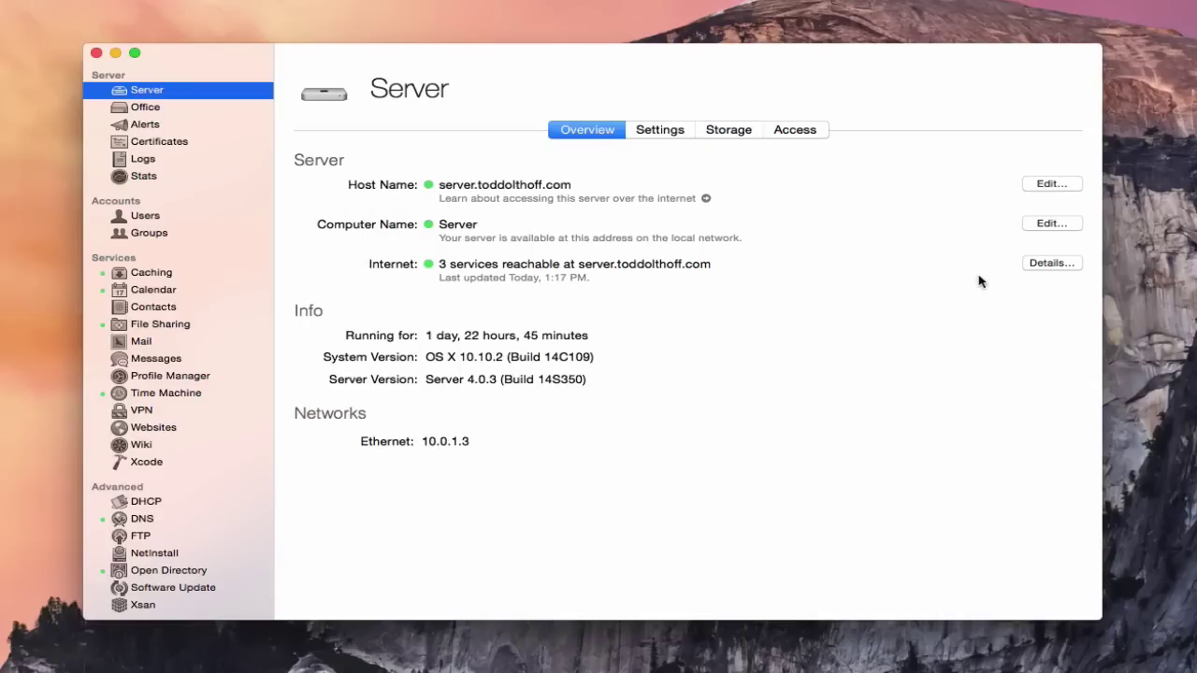
left_click(1045, 264)
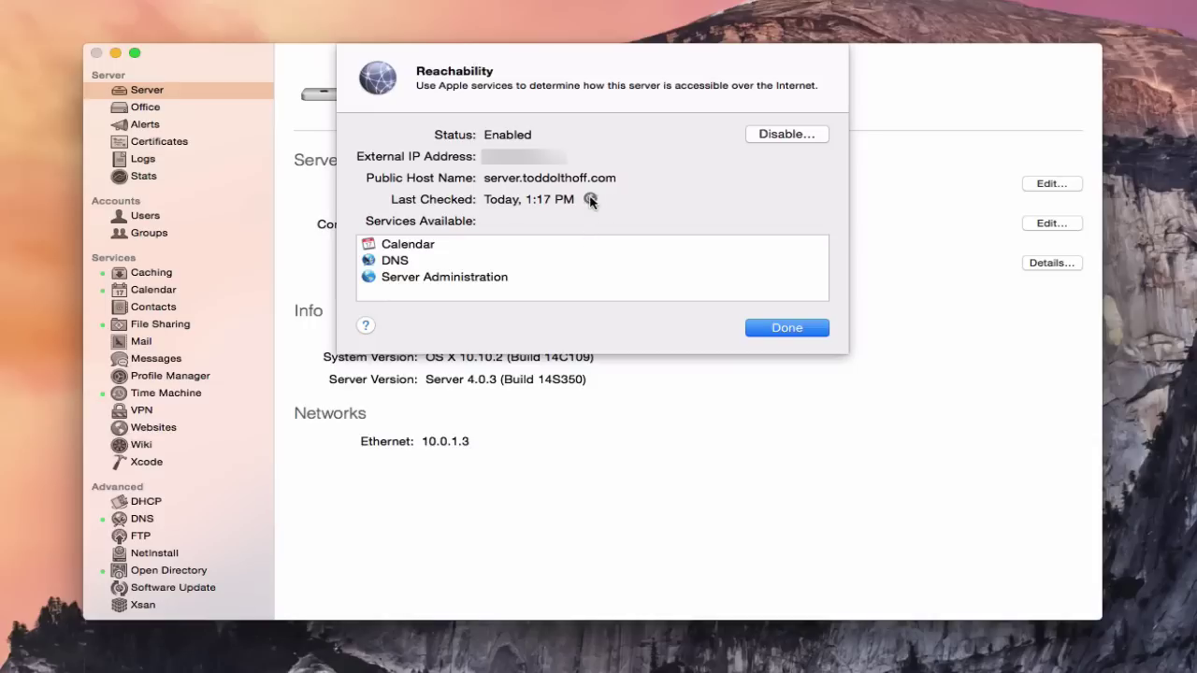
left_click(781, 331)
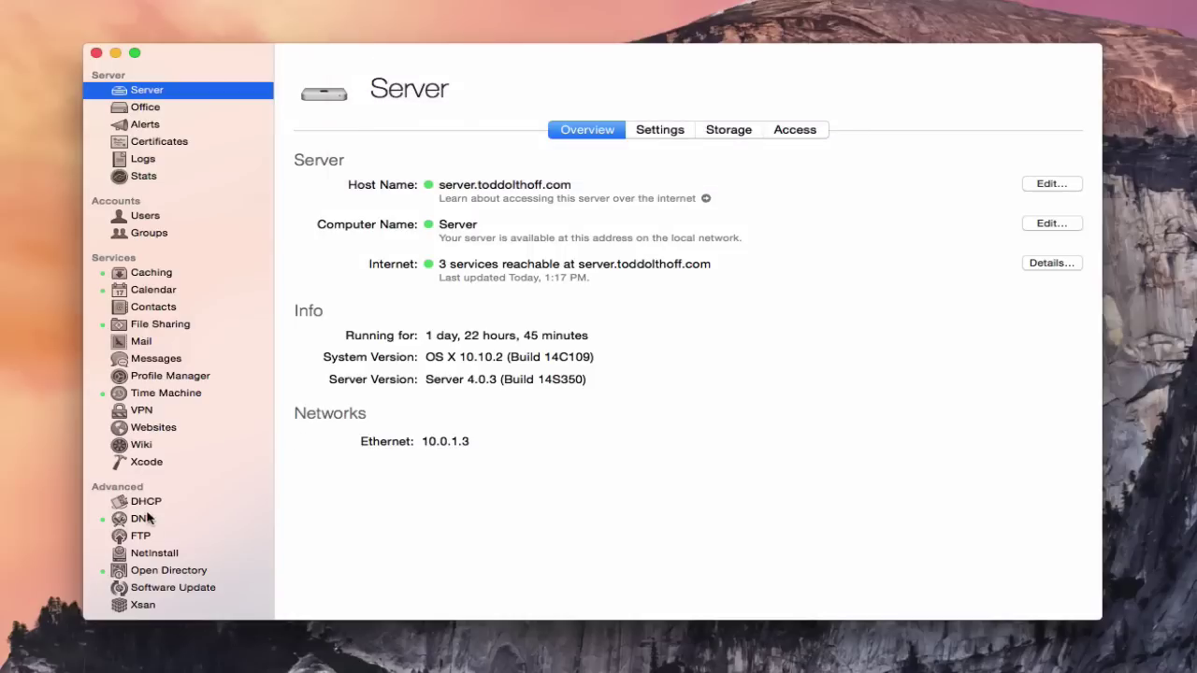
left_click(163, 289)
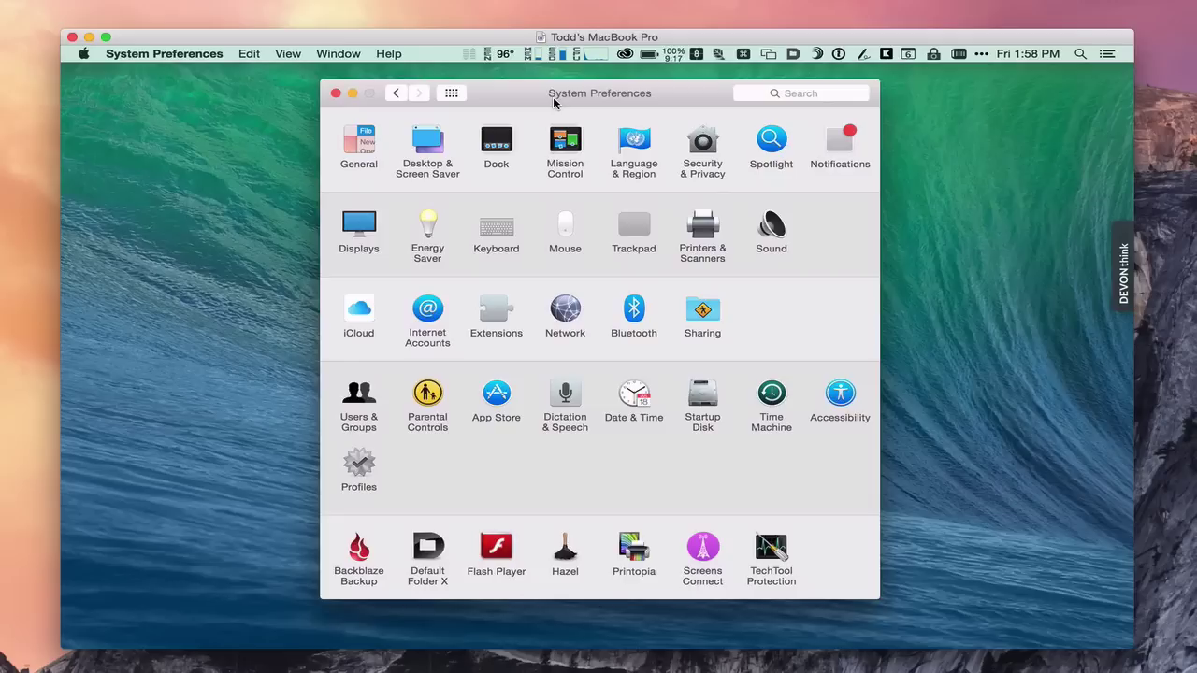
Start adding an OS X Server account in Internet Accounts.
left_click(427, 312)
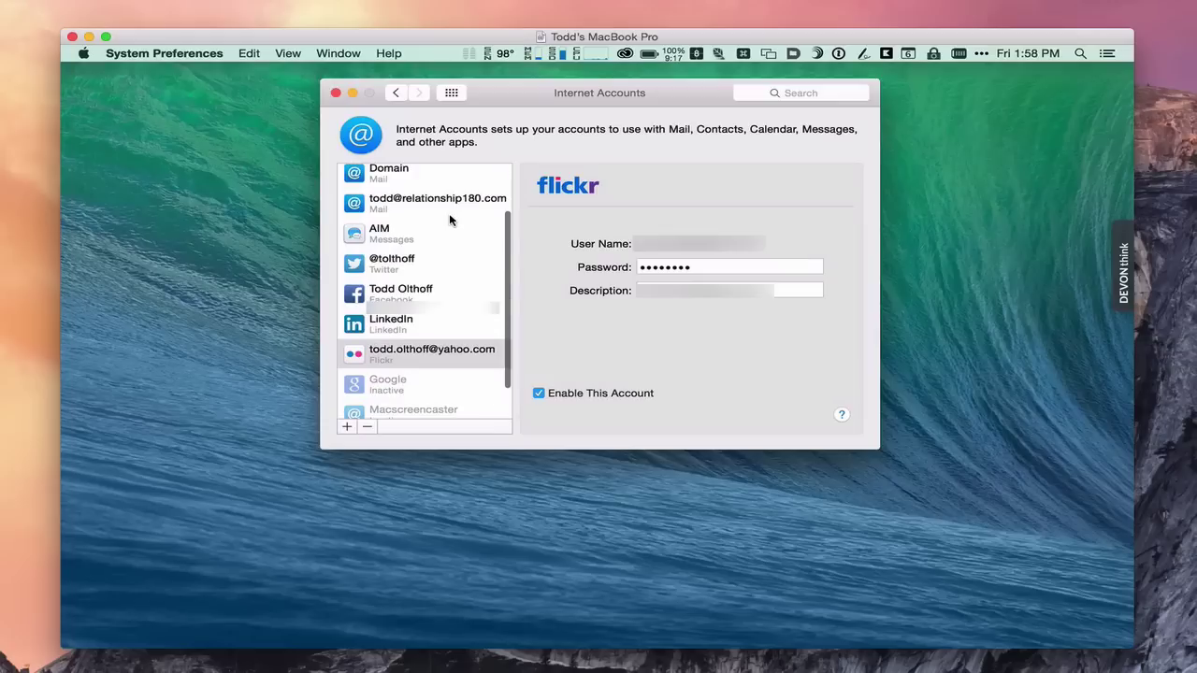
scroll(448, 219, "up", 2)
scroll(450, 219, "down", 2)
left_click(347, 426)
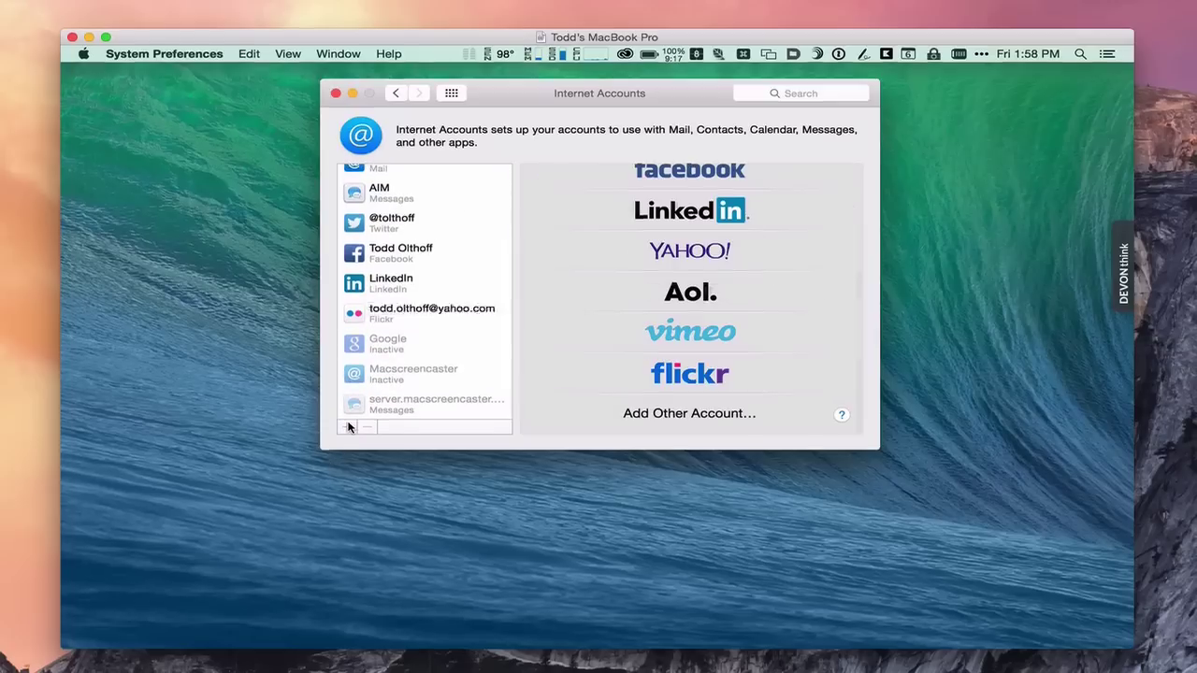
left_click(670, 414)
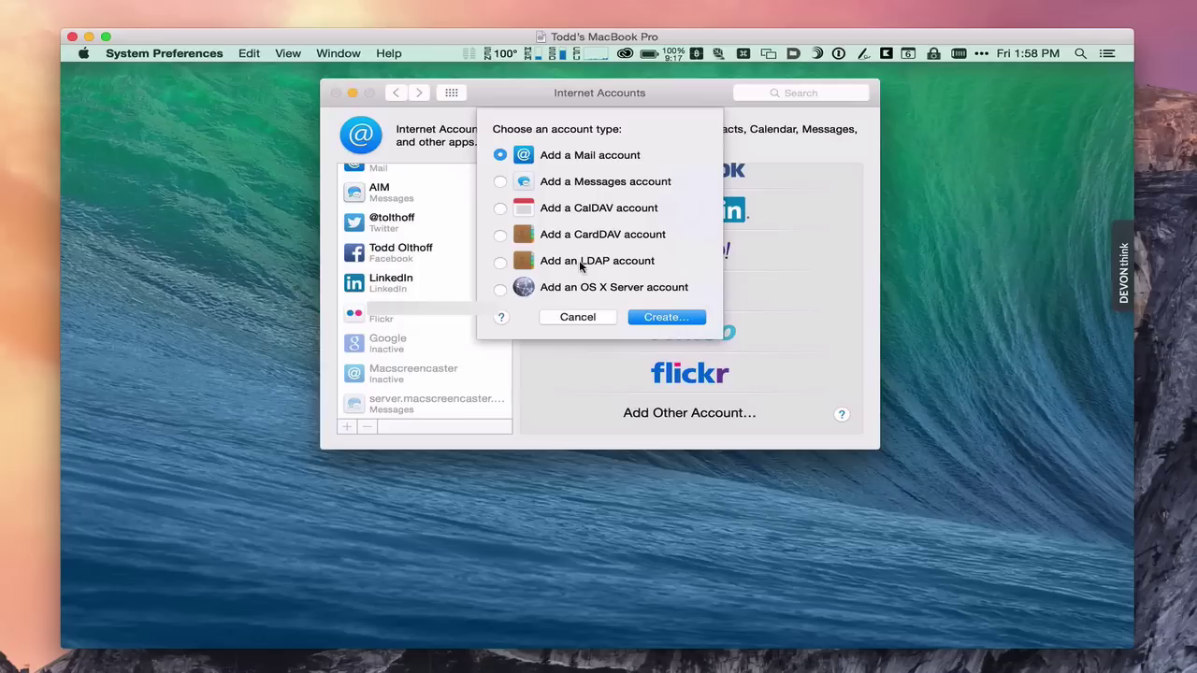
left_click(501, 290)
left_click(662, 319)
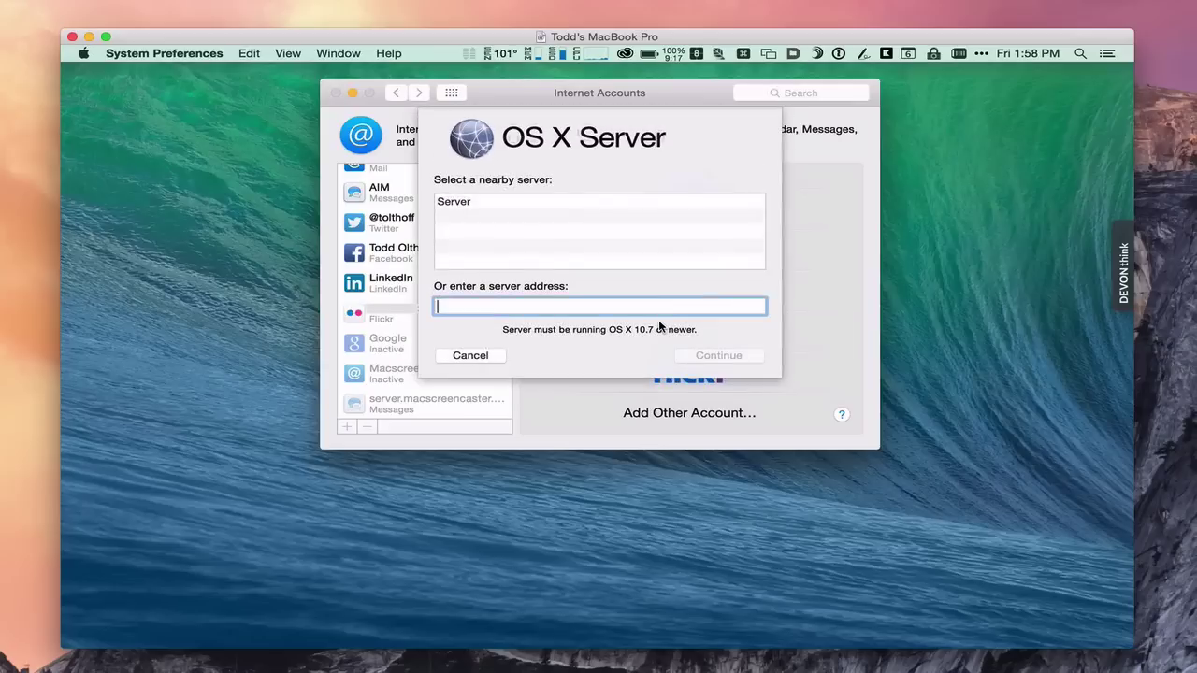
Pick the nearby server and enter its public host name as the server address.
left_click(460, 202)
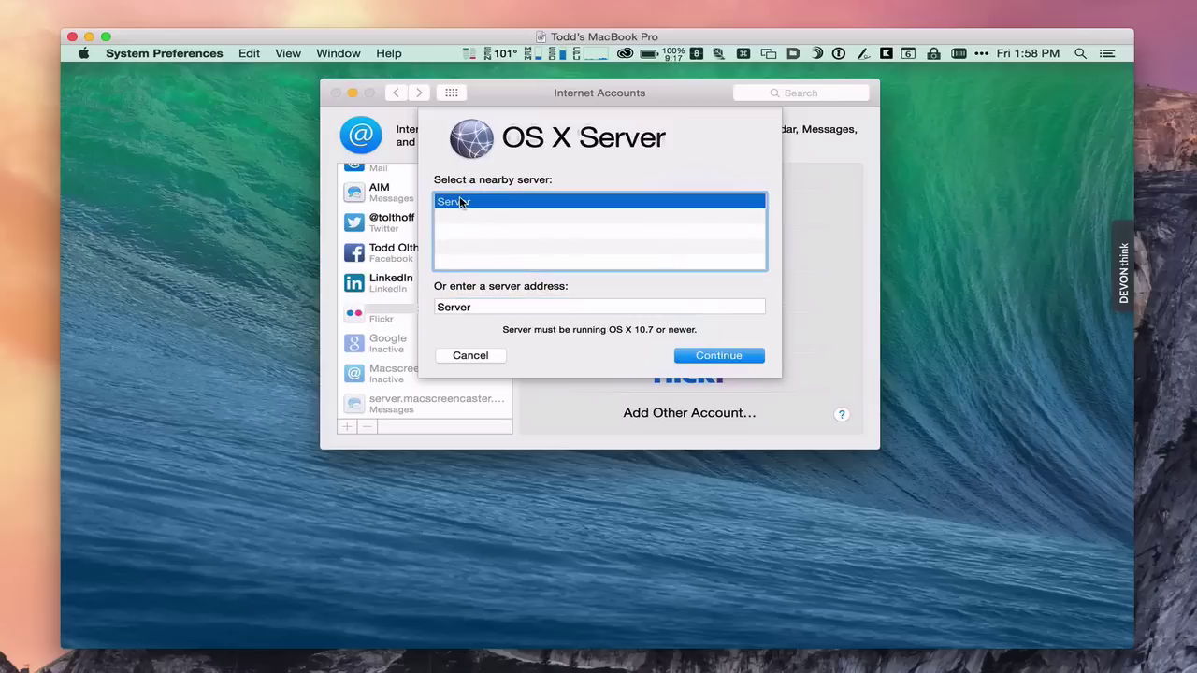
left_click(476, 307)
double_click(476, 307)
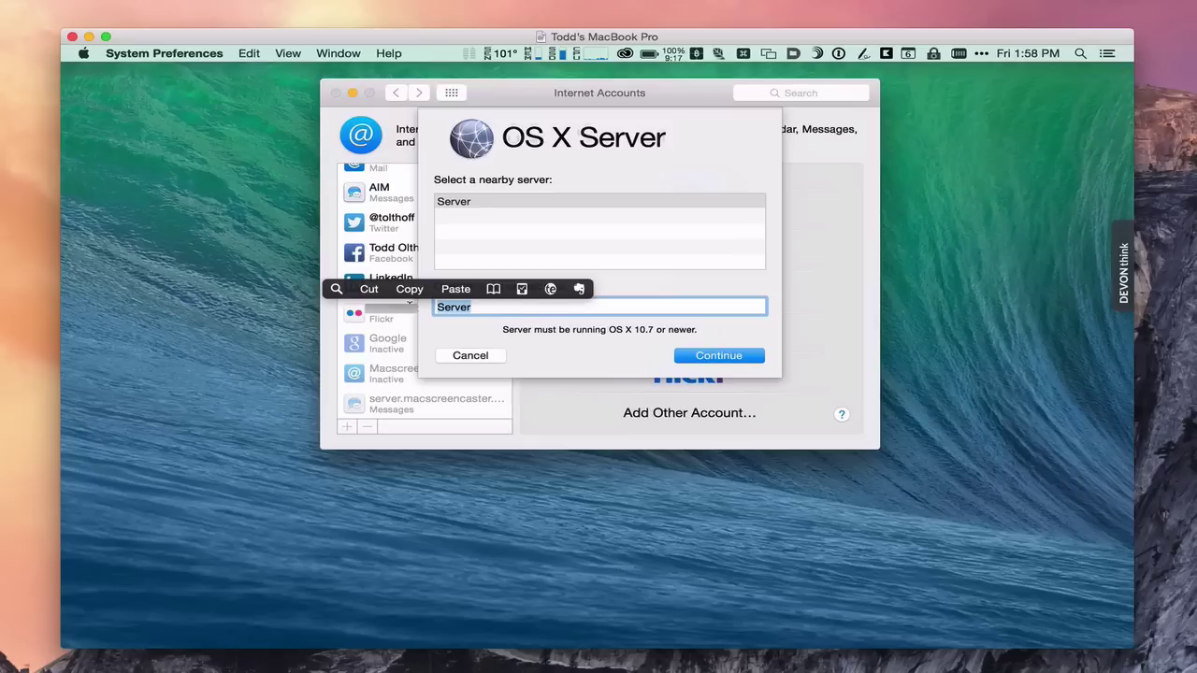
type("server.tolt")
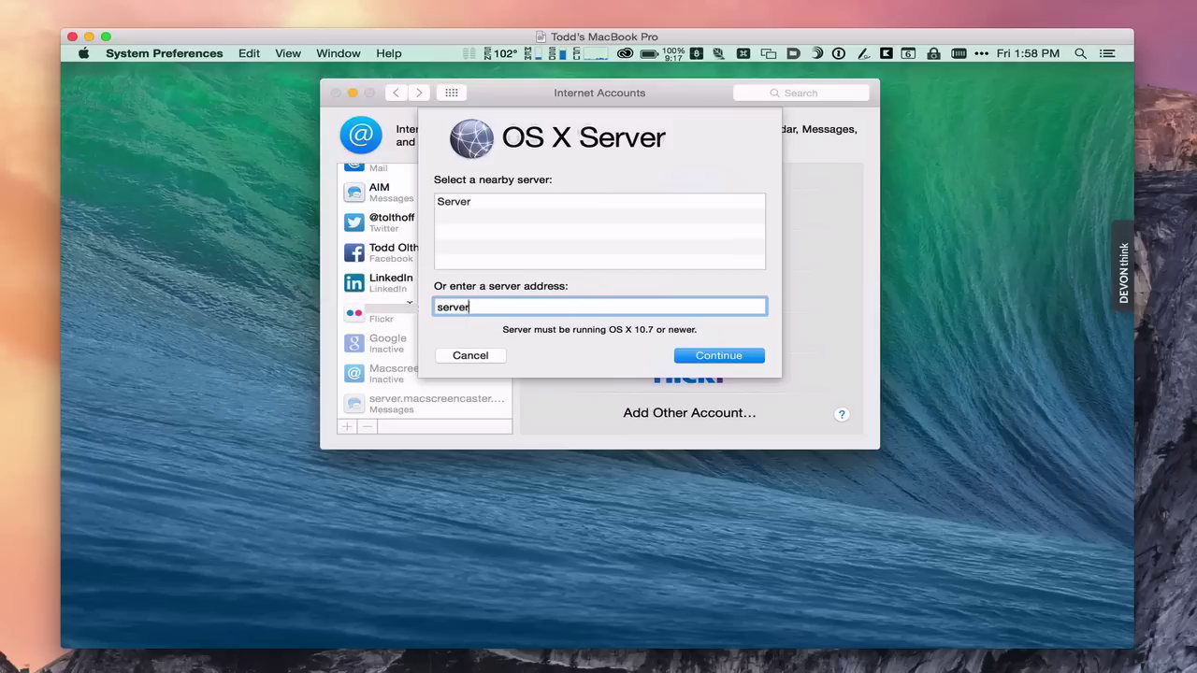
key("BackSpace")
key("BackSpace")
type("dd olthoff.com")
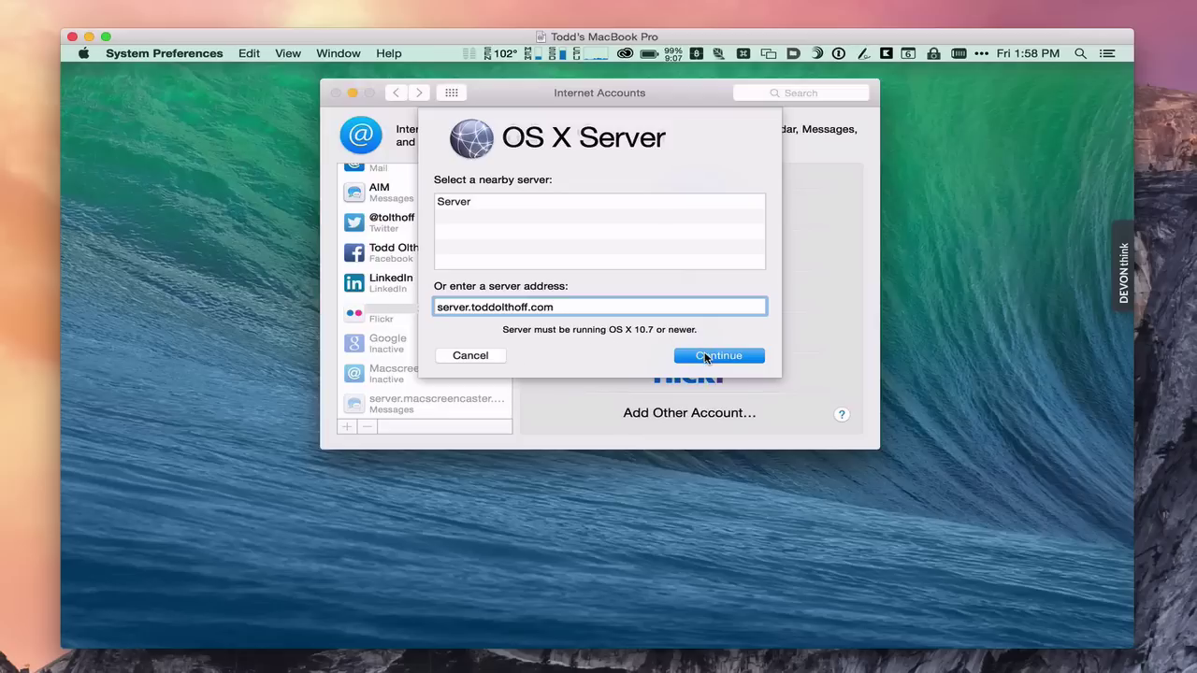
left_click(715, 356)
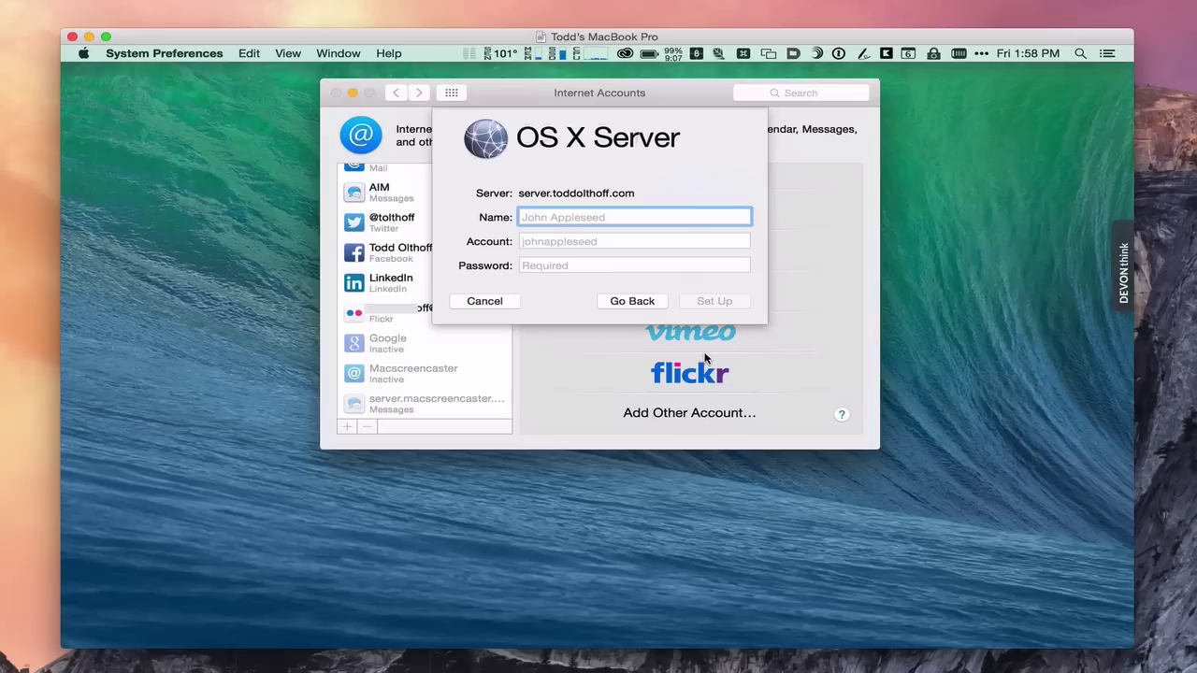
Sign in with the user's full name and password, keep Calendars and Reminders, and close preferences.
type("t")
key("BackSpace")
type("Todd Olthoff")
key("Tab")
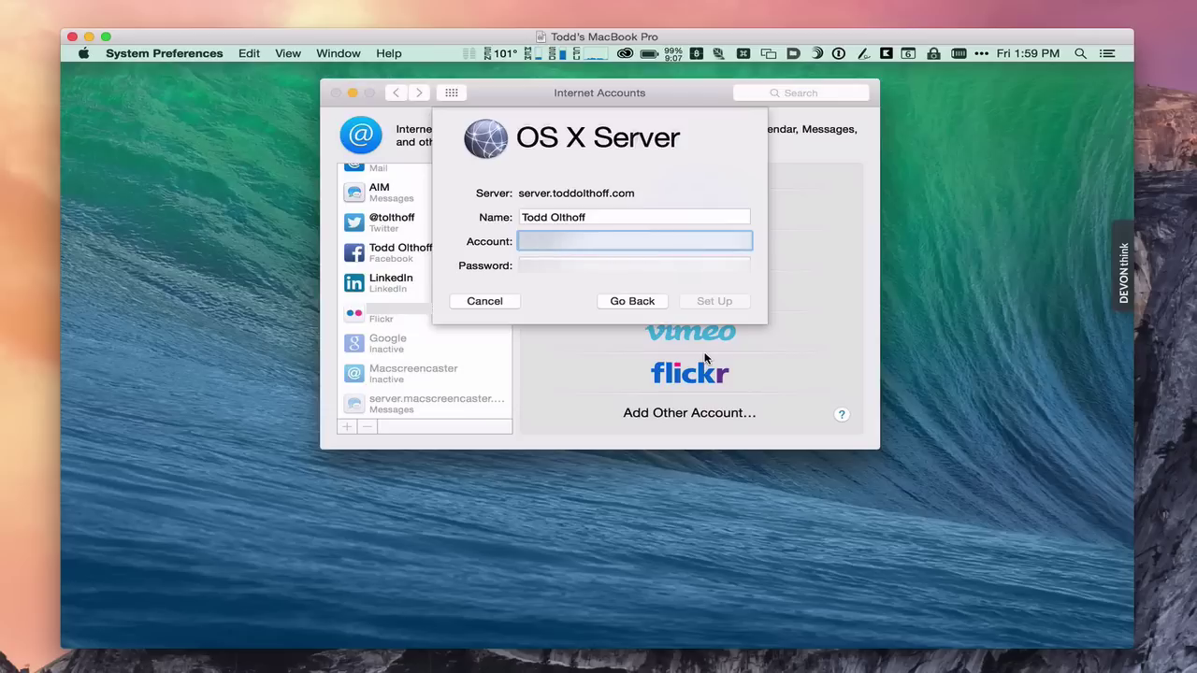
key("Tab")
type("p")
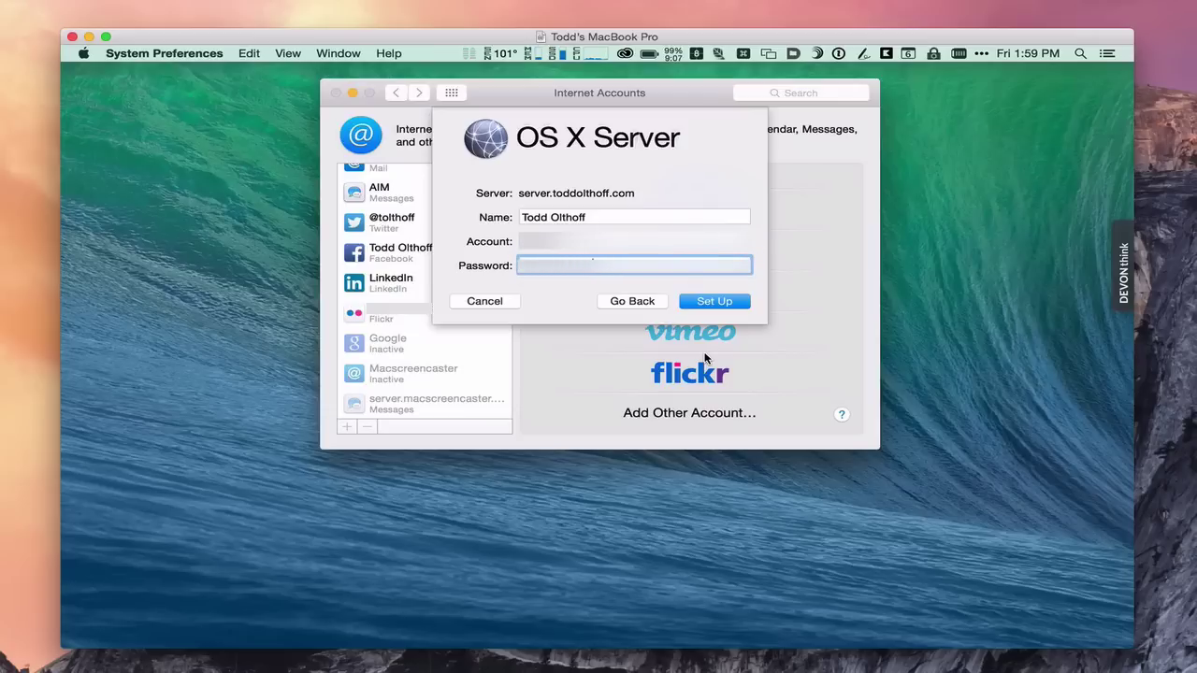
left_click(715, 300)
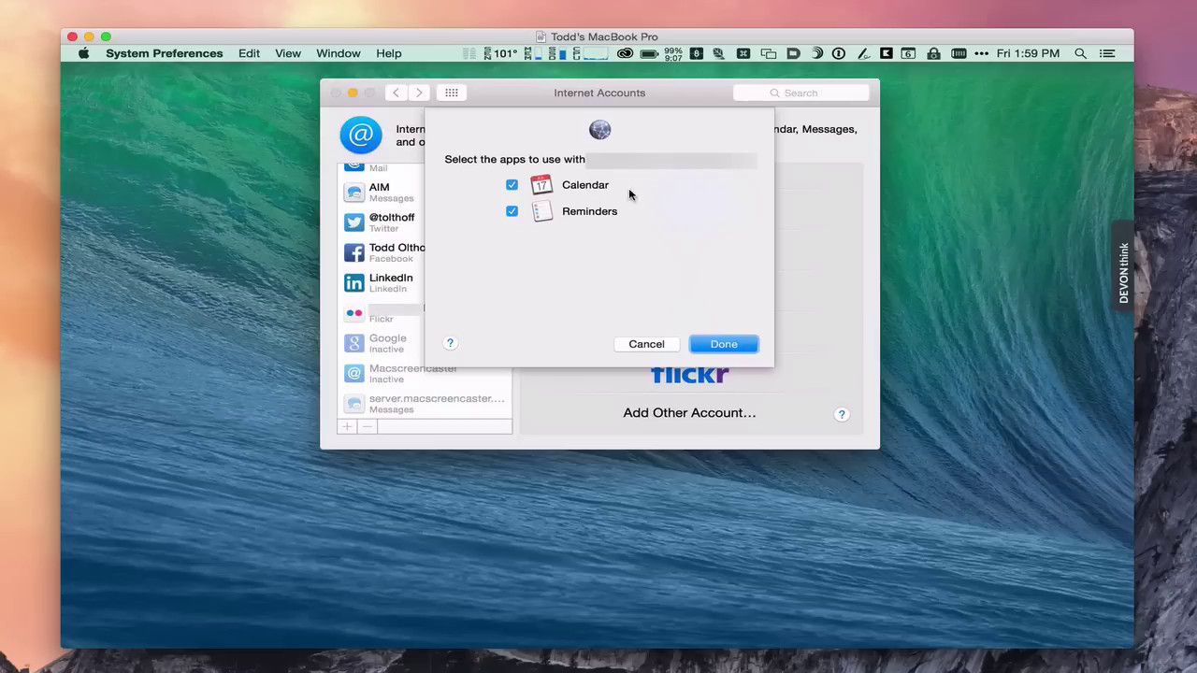
left_click(723, 345)
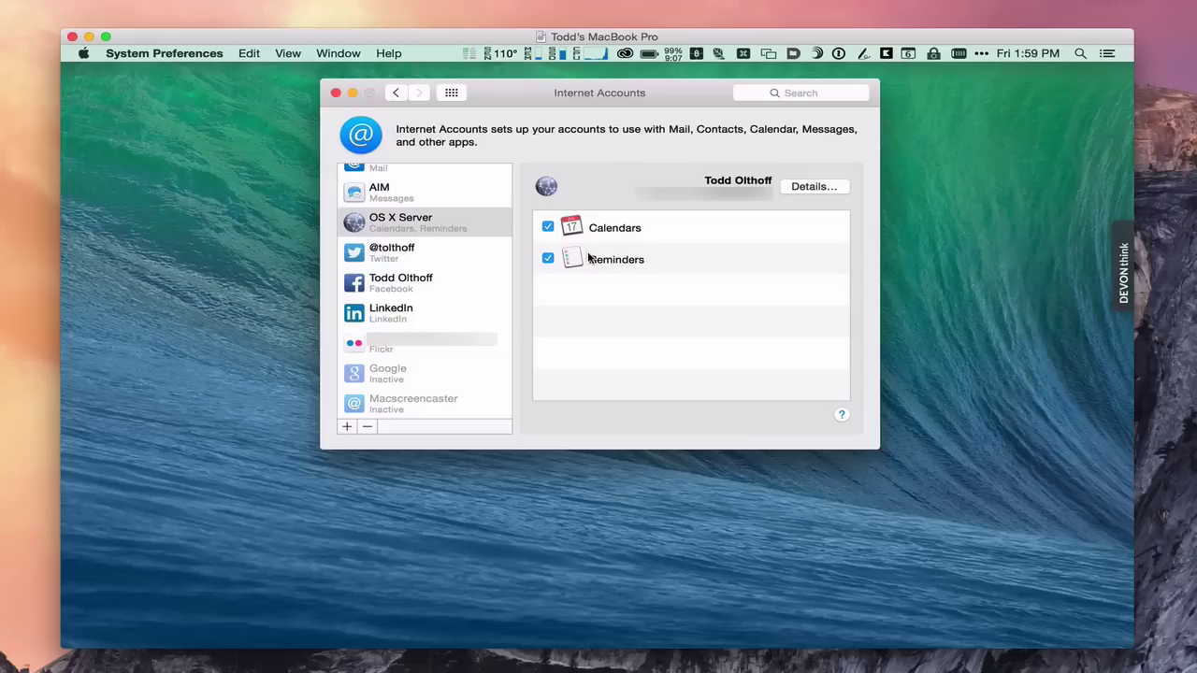
left_click(336, 92)
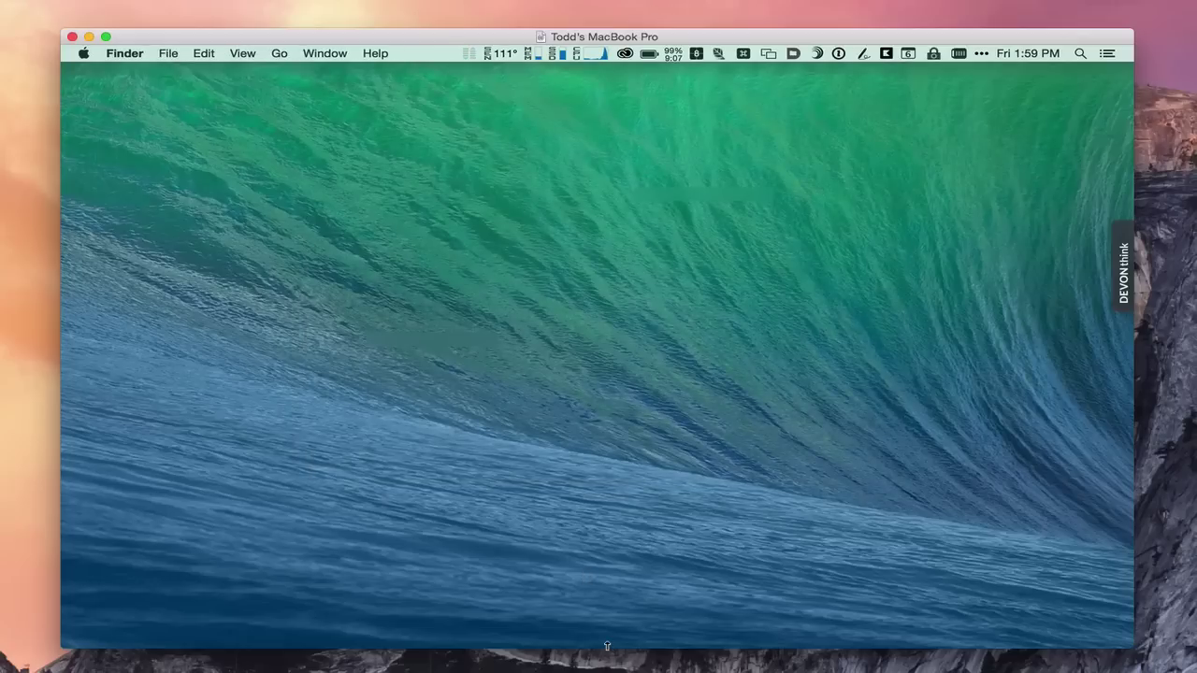
Launch Calendar and select the OS X Server calendar in the sidebar.
mouse_move(574, 622)
left_click(654, 619)
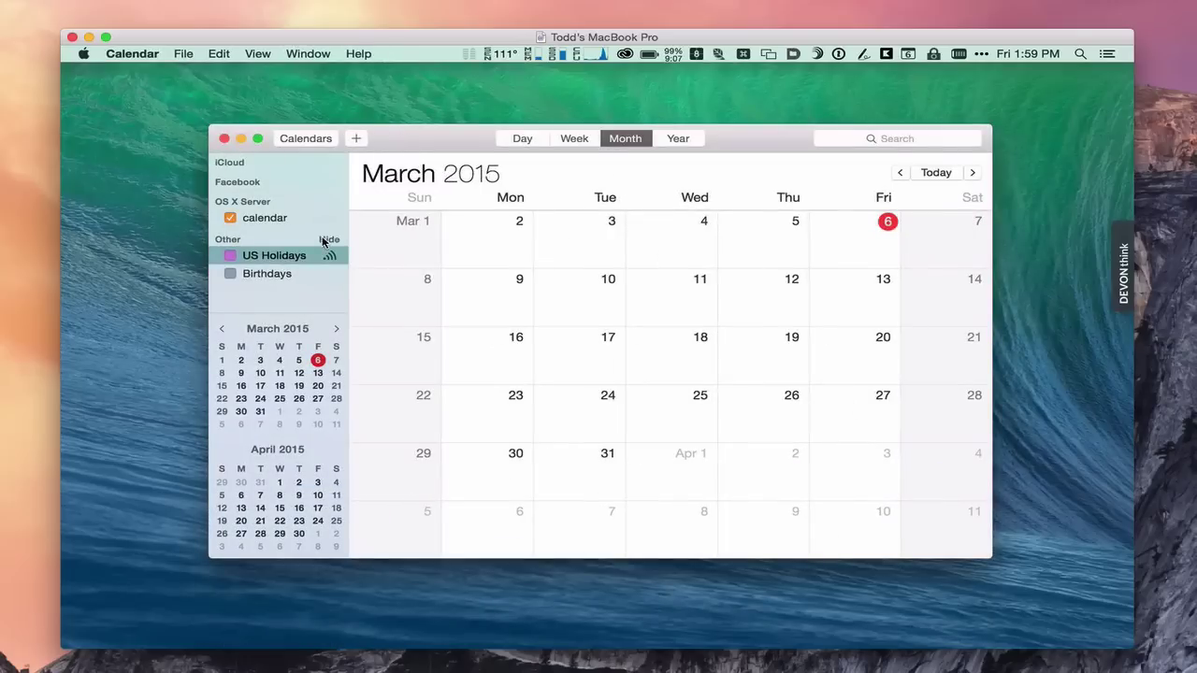
left_click(266, 220)
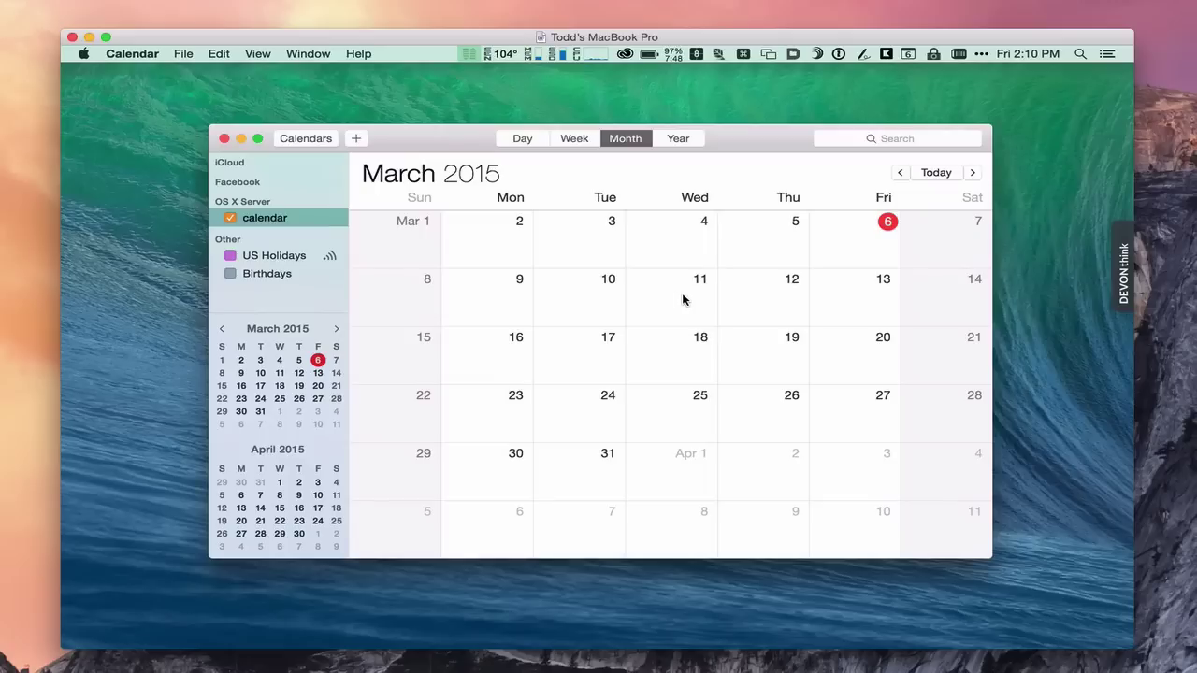
Create an 'Xbox Night' event on Tuesday, March 10.
double_click(577, 298)
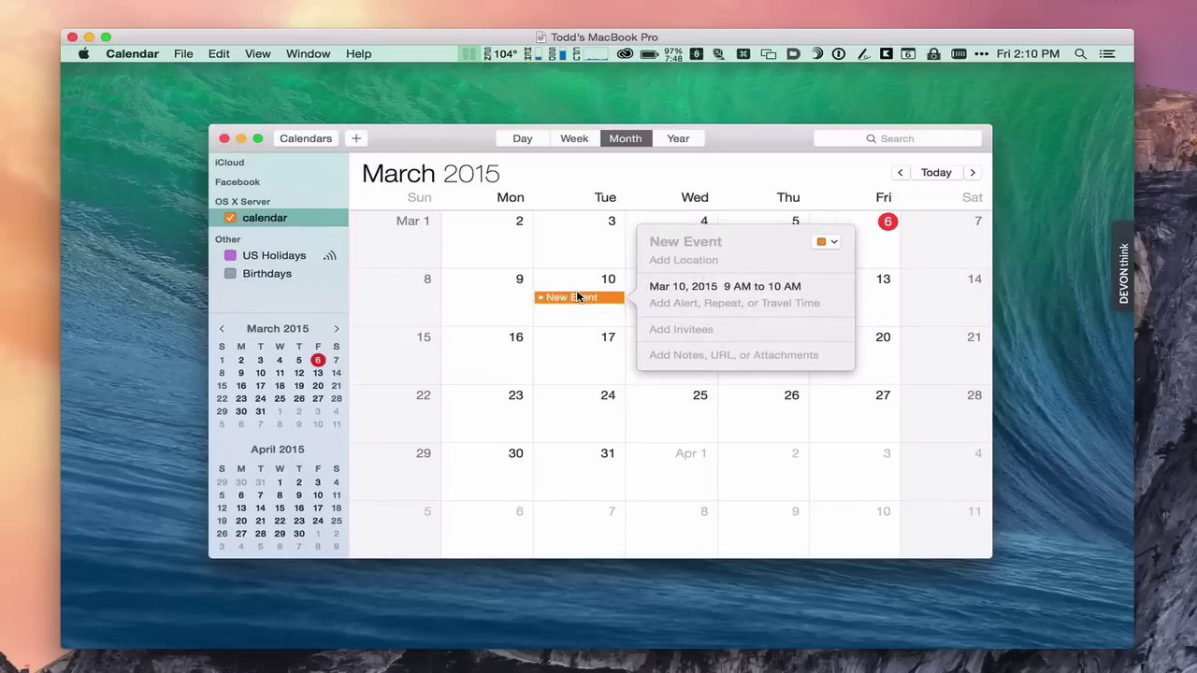
type("X")
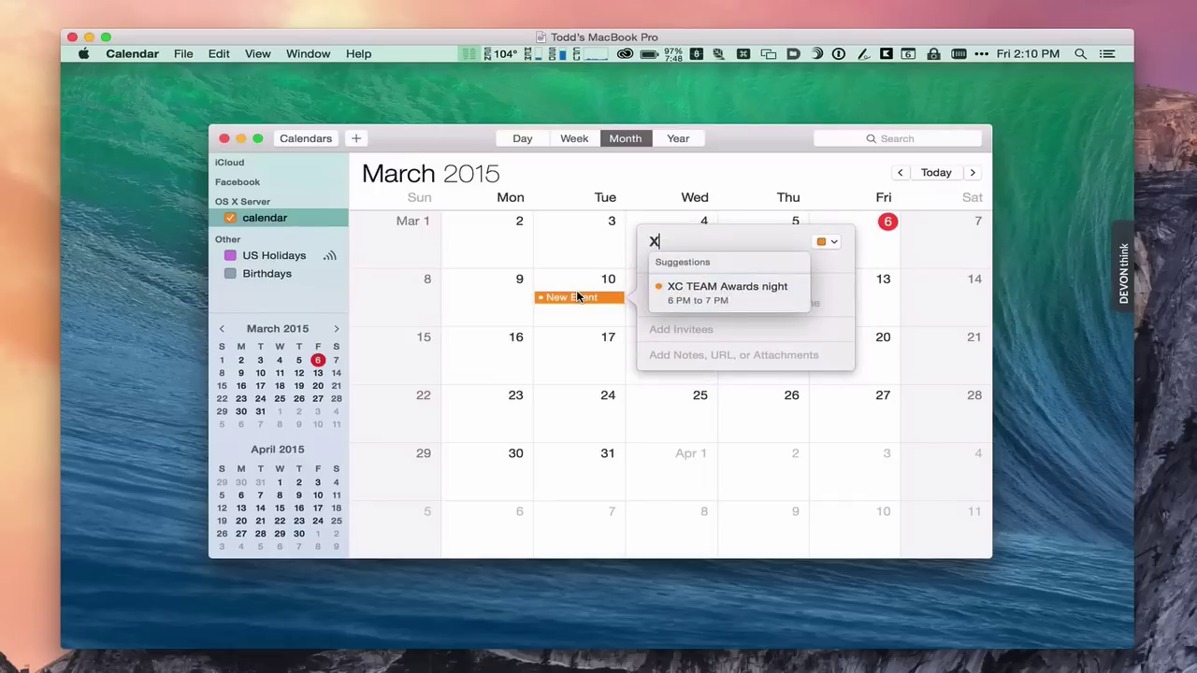
type("box Night")
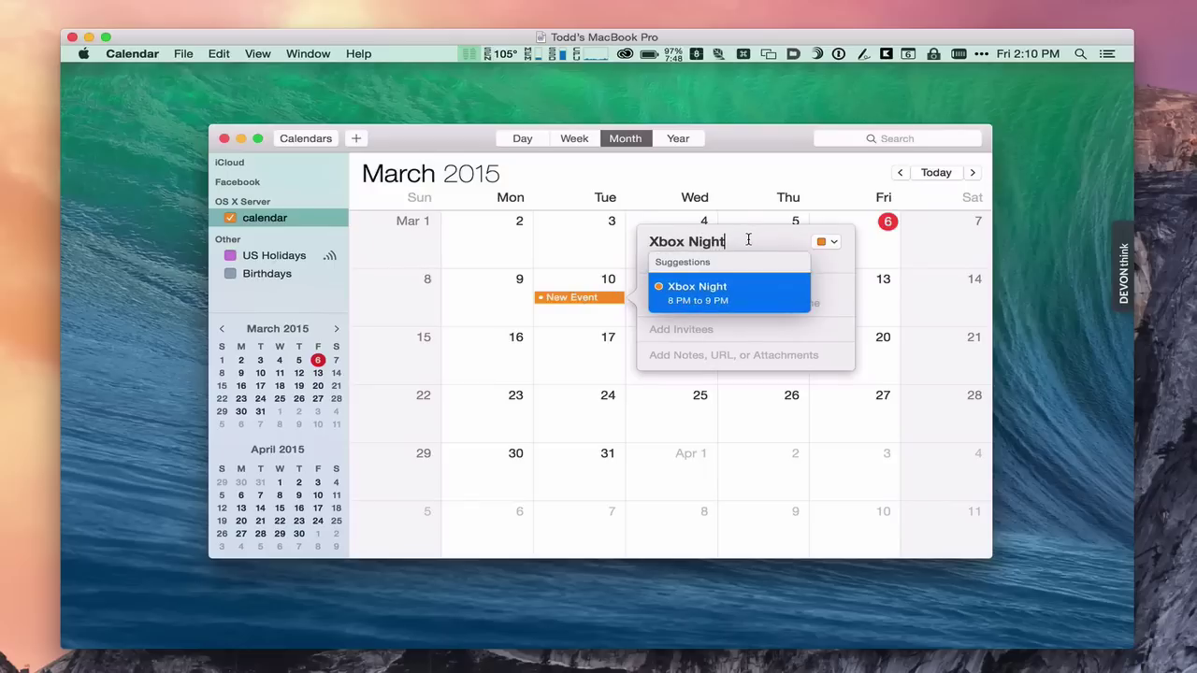
left_click(827, 264)
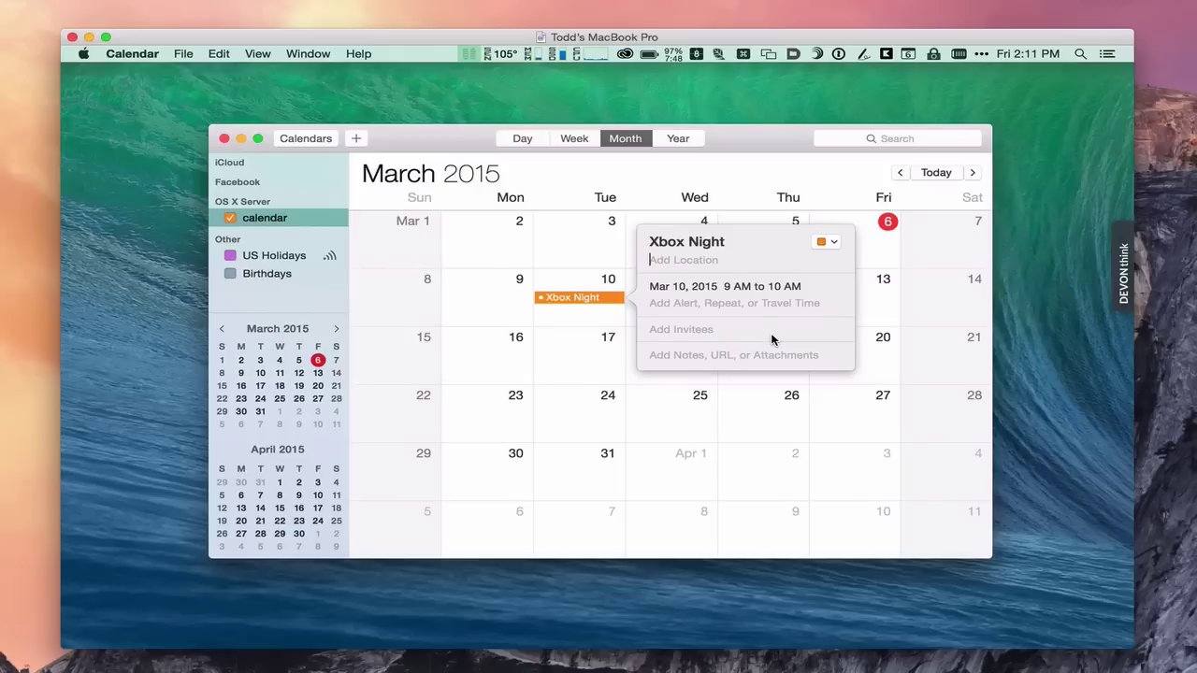
Set the event's location to the Living Room conference room.
key("Tab")
type("livingr")
key("BackSpace")
type("ro")
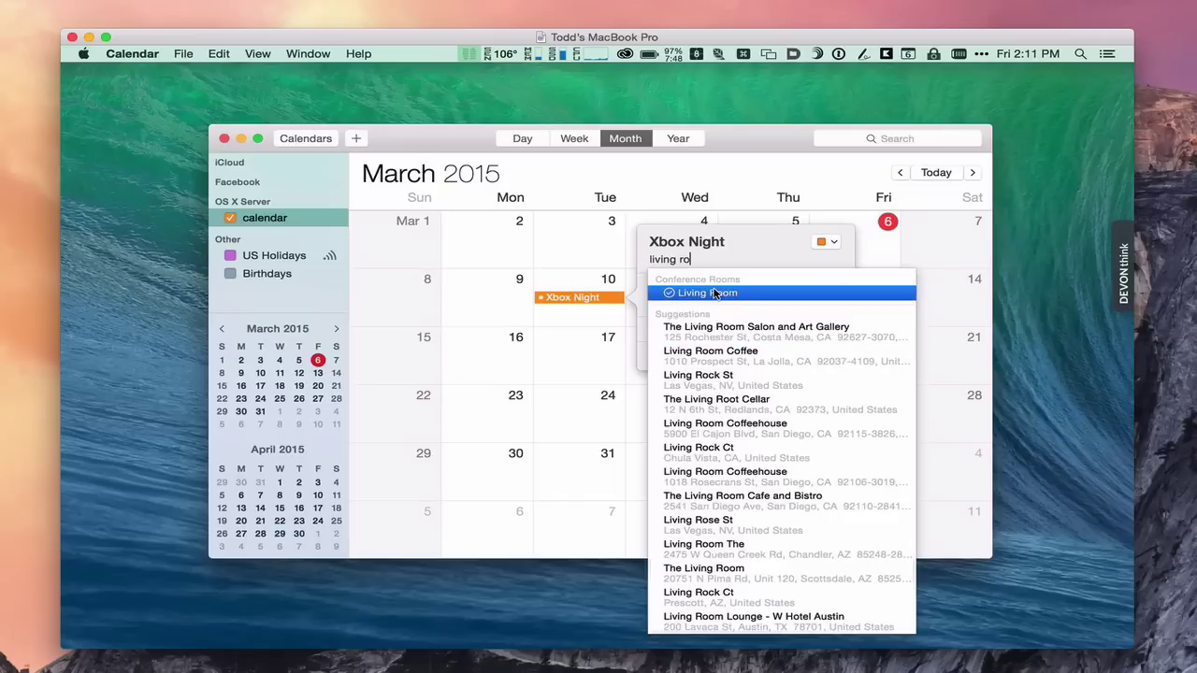
left_click(707, 294)
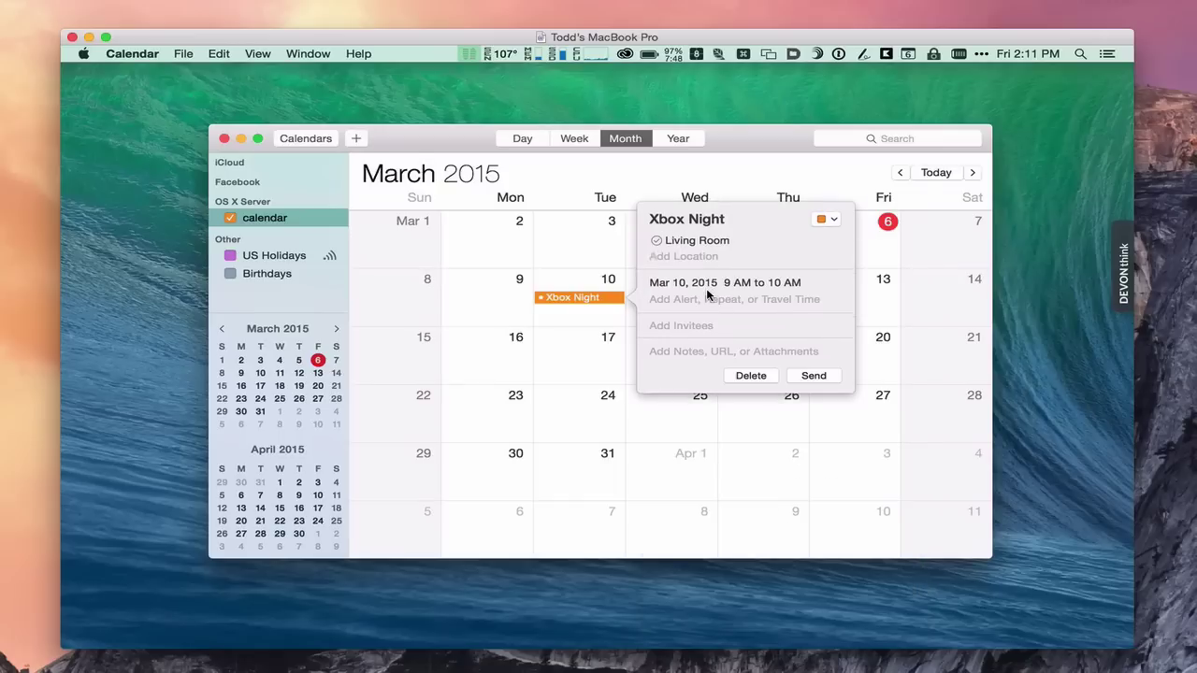
mouse_move(659, 240)
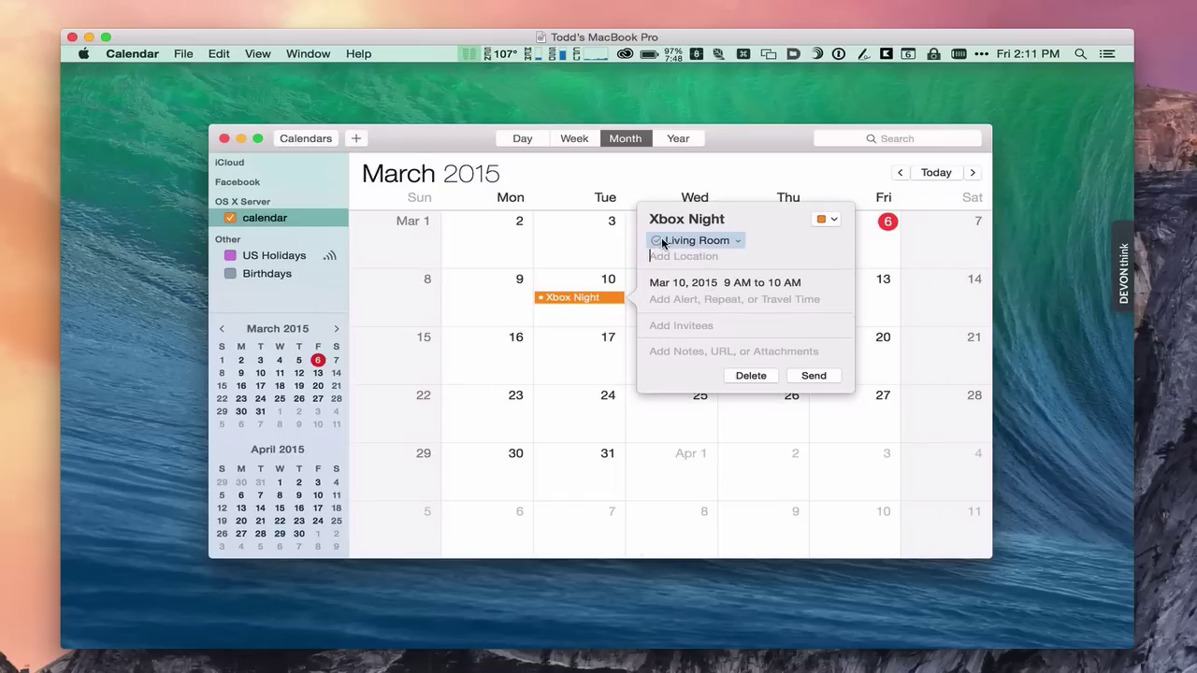
left_click(736, 243)
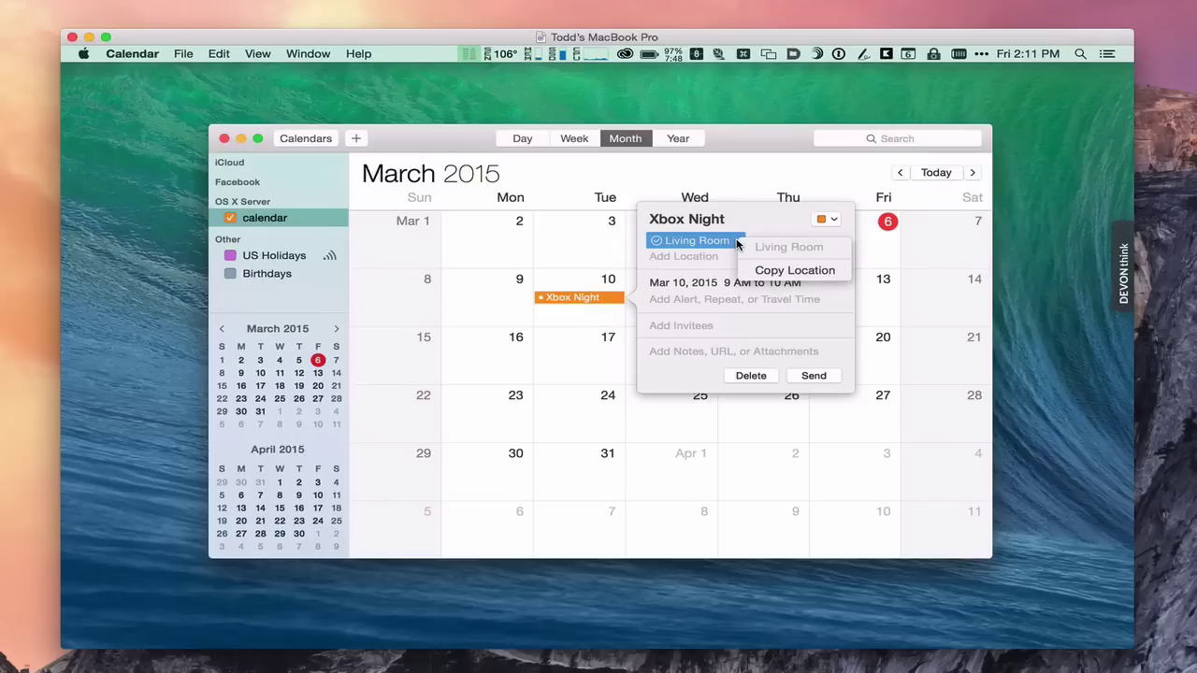
left_click(766, 230)
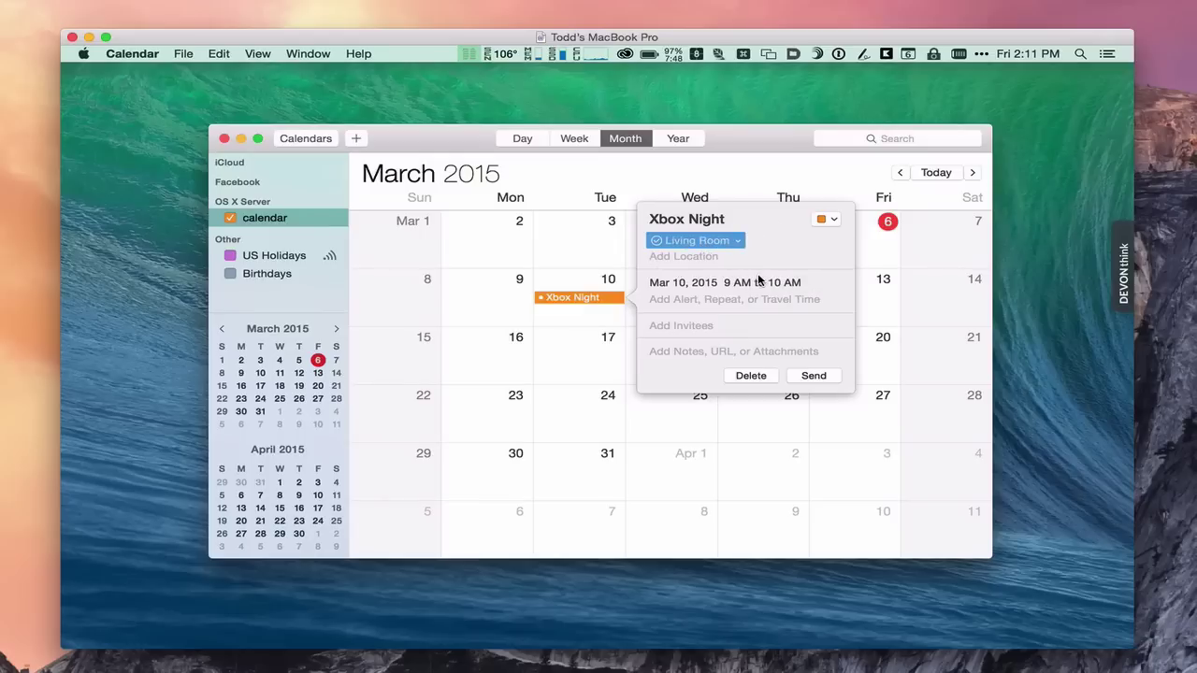
left_click(689, 327)
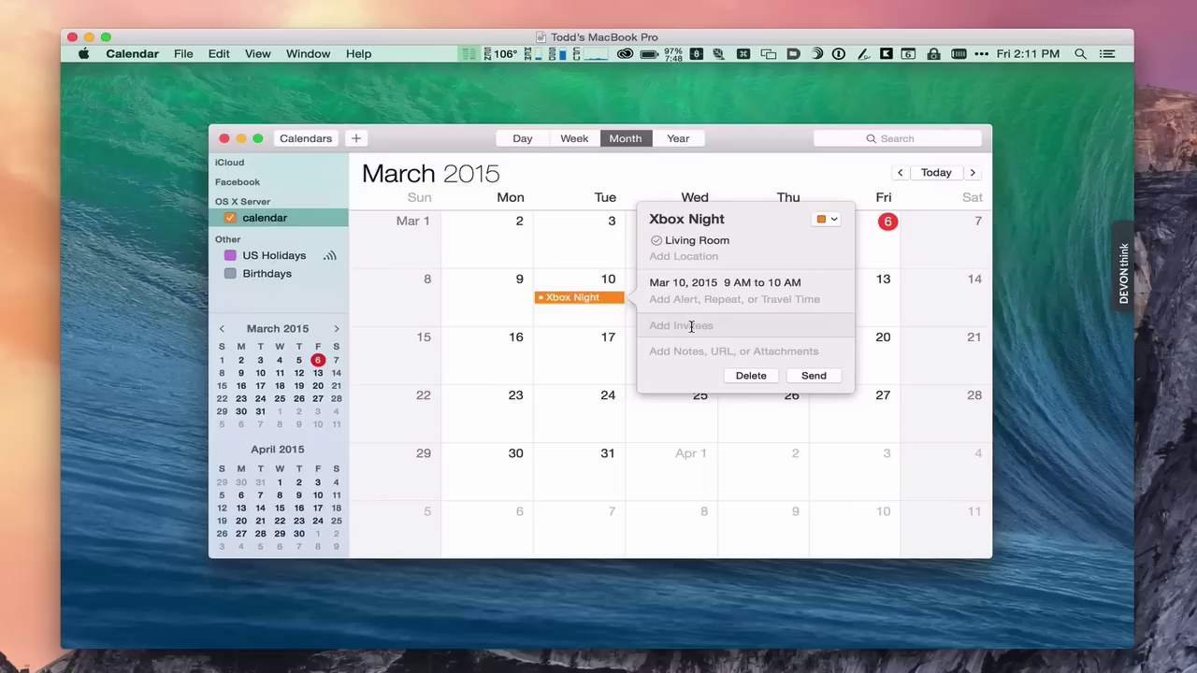
Invite the user, confirm all invitees are free 9–10 AM, and send the invitation.
type("Todd Olthoff")
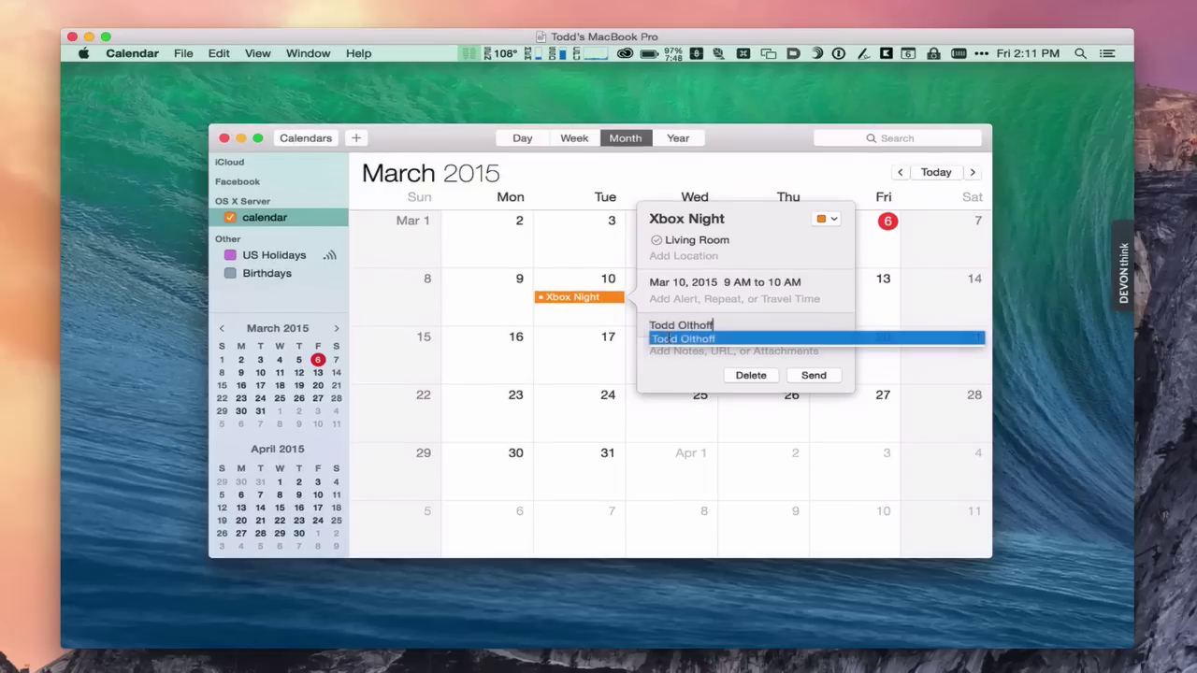
key("Return")
left_click(671, 307)
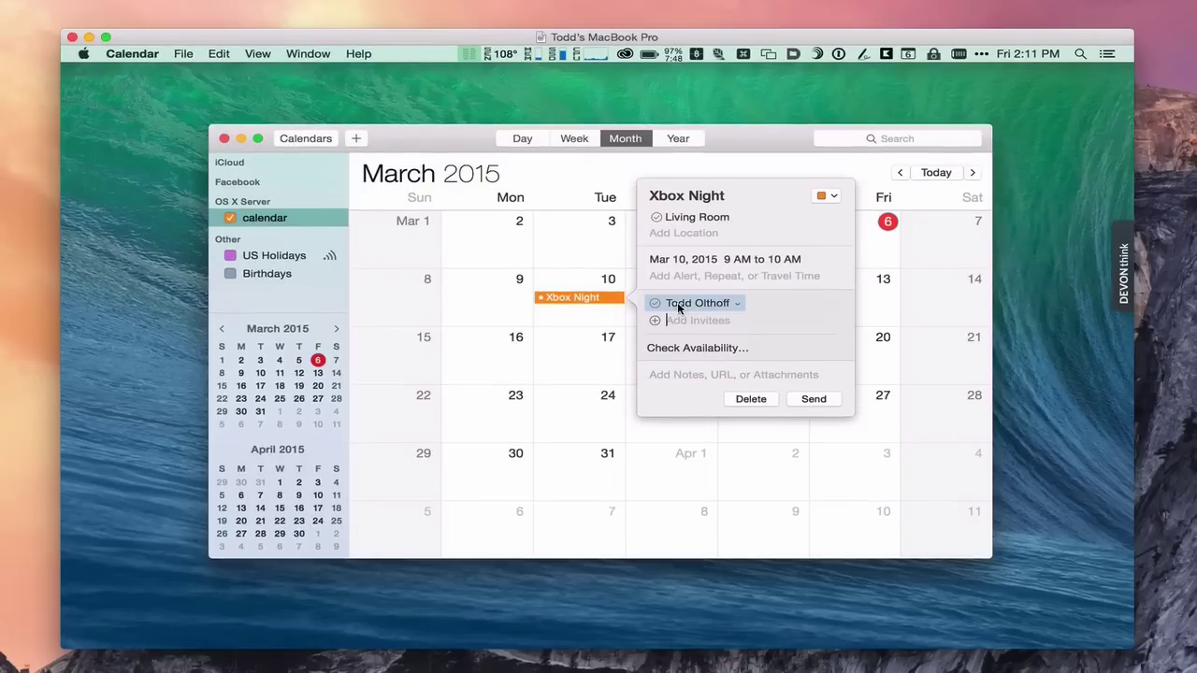
left_click(761, 301)
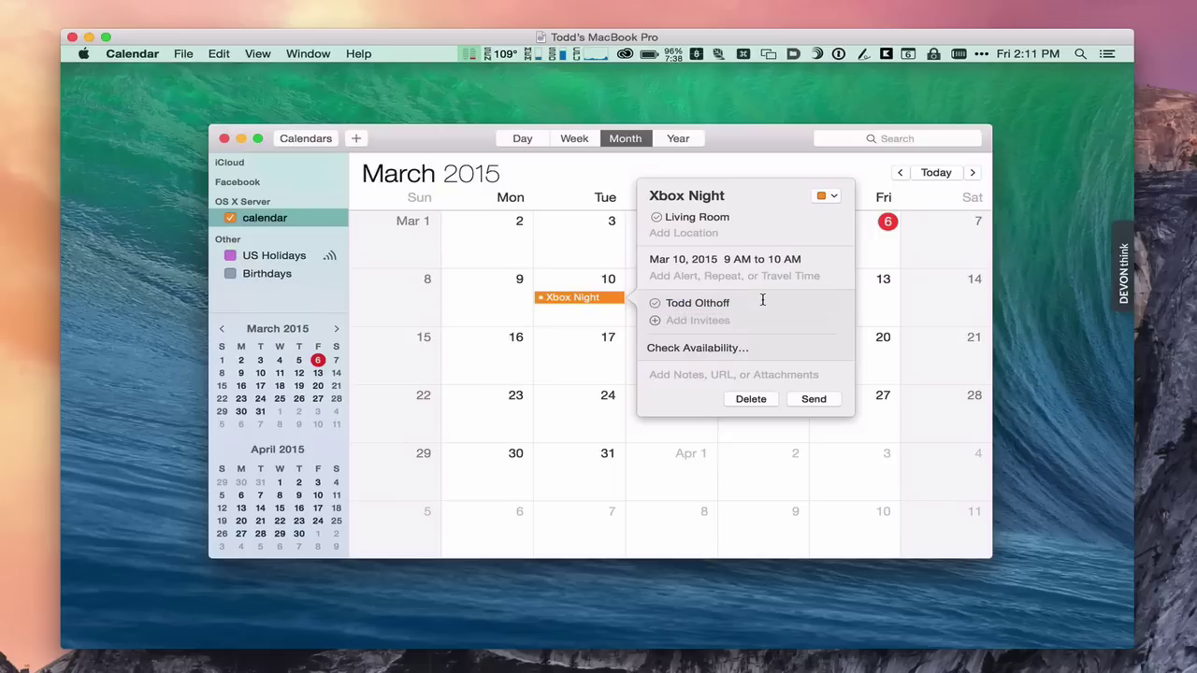
left_click(711, 348)
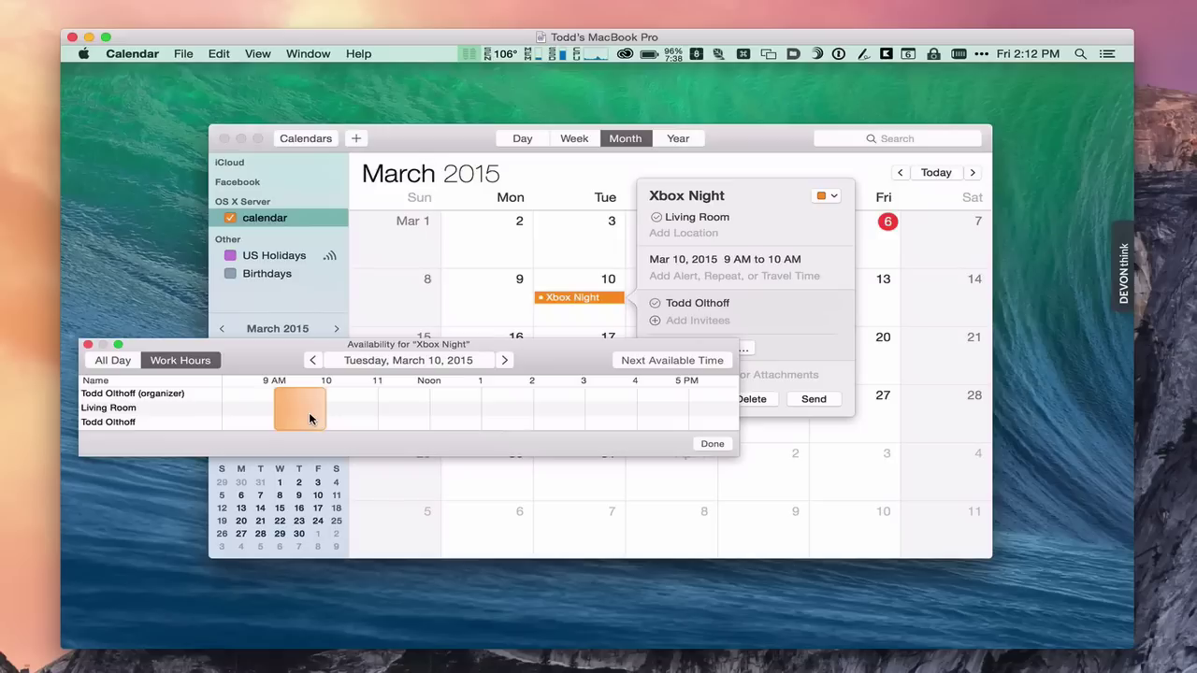
mouse_move(284, 393)
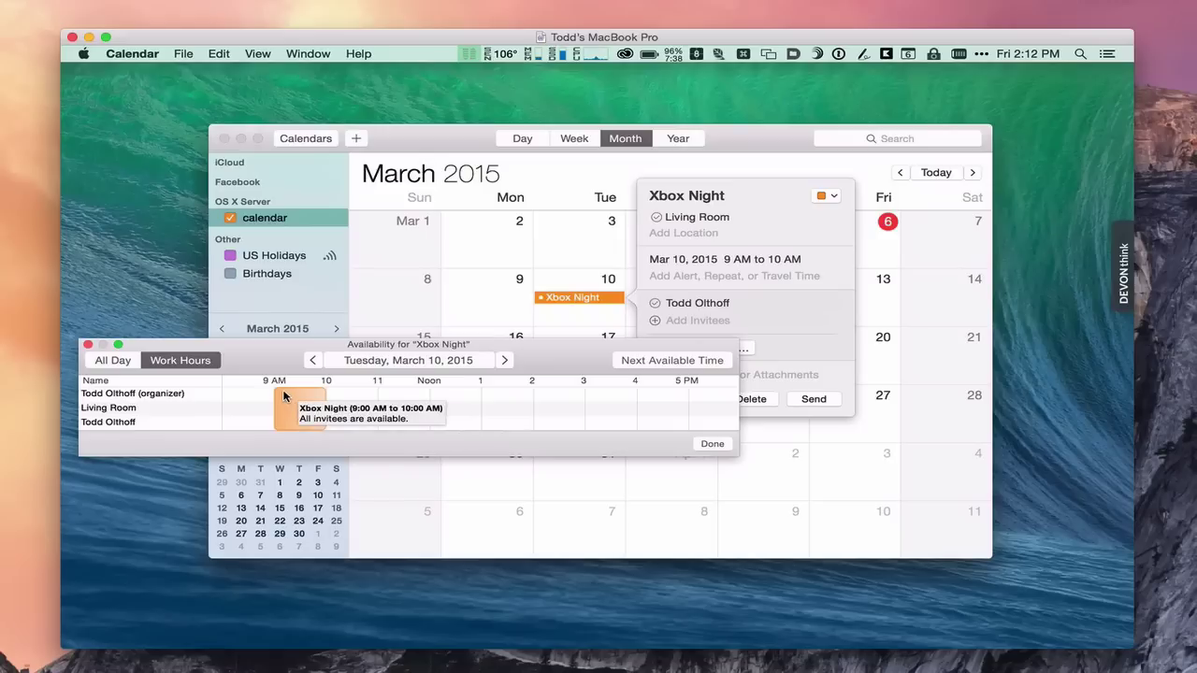
left_click(88, 345)
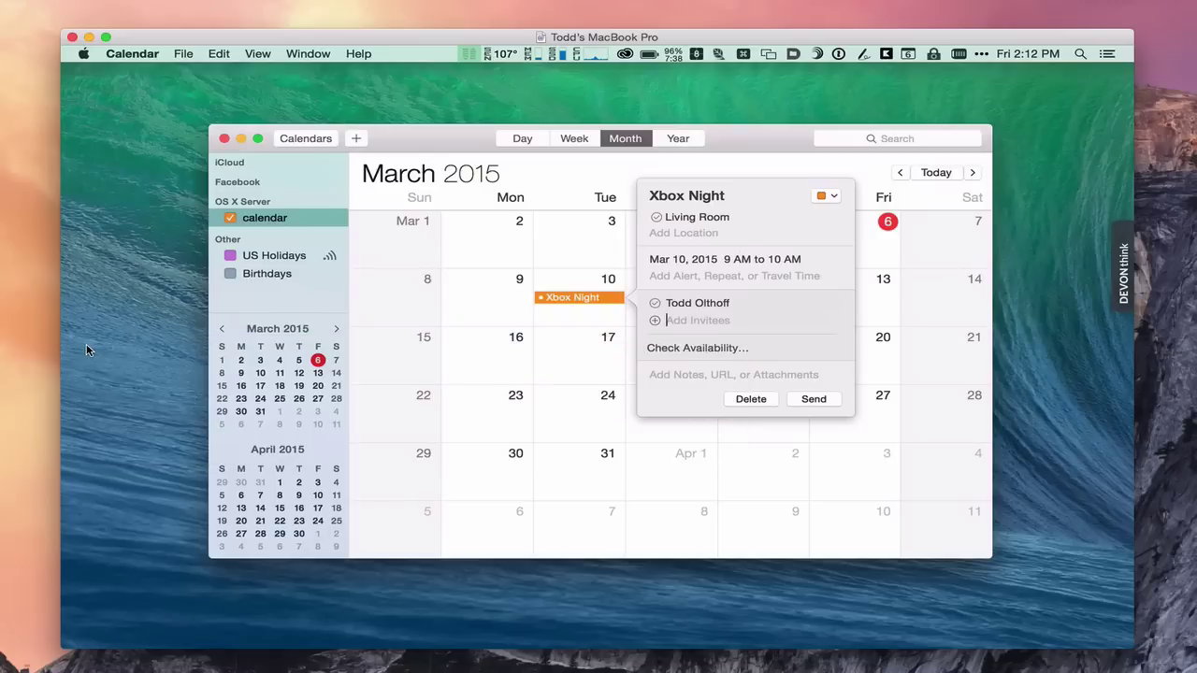
left_click(811, 399)
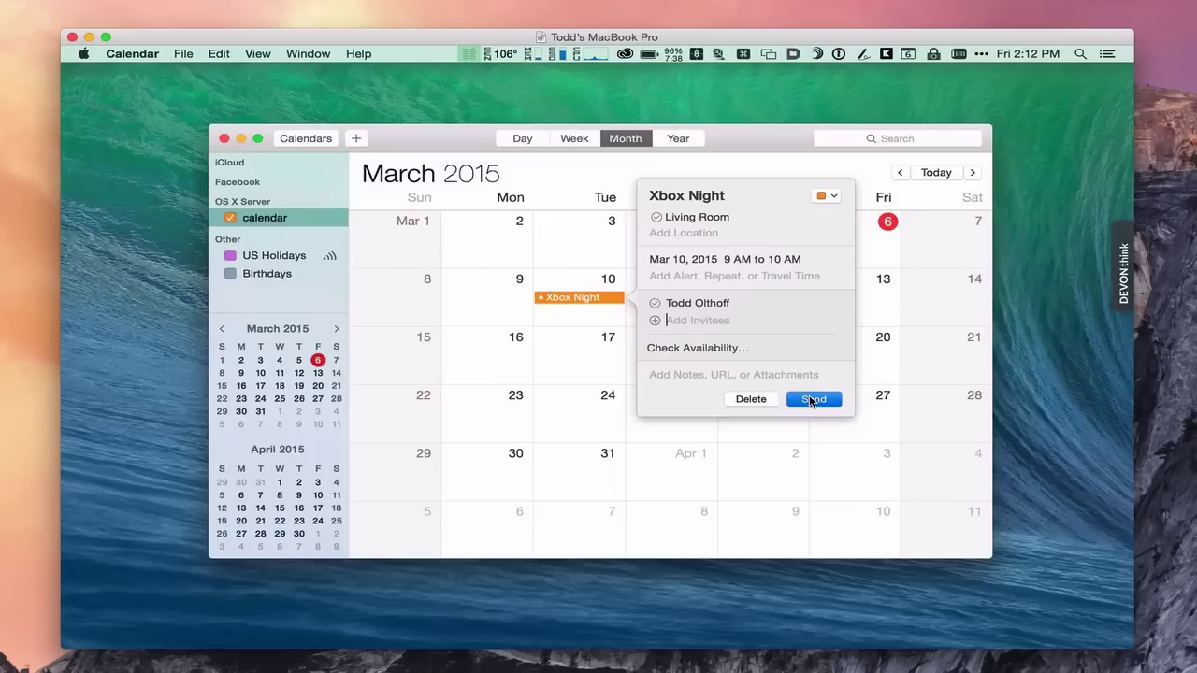
Open Xbox Night's details and acknowledge the Living Room's acceptance notification.
double_click(589, 298)
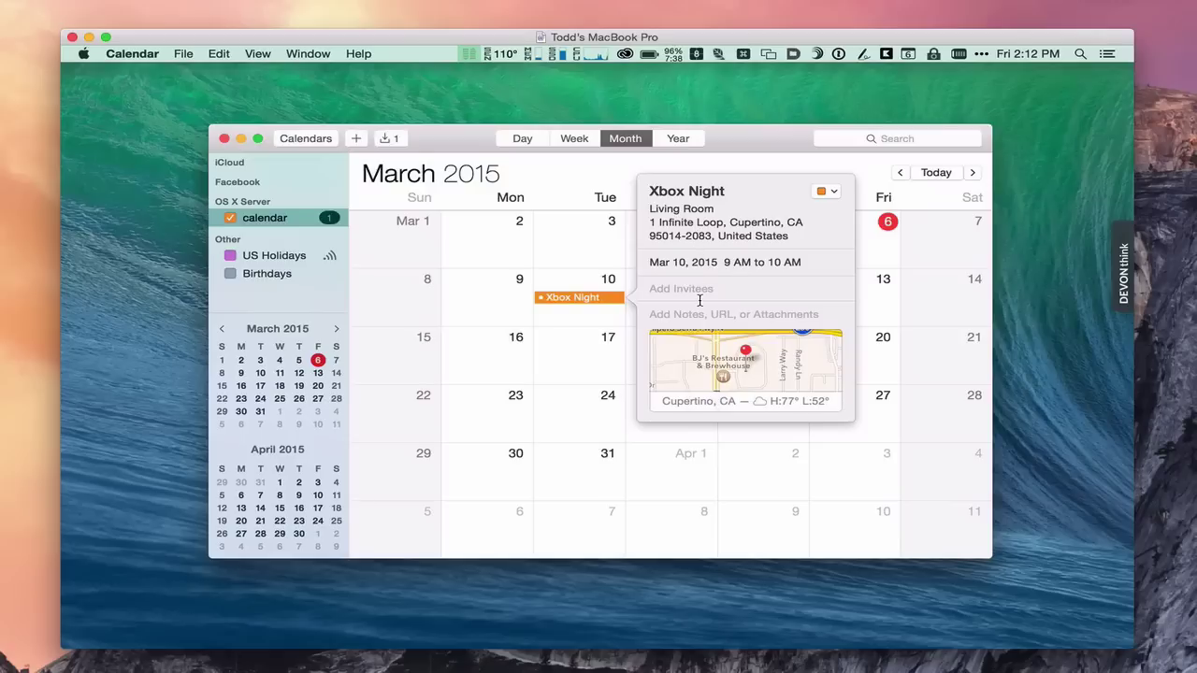
mouse_move(334, 223)
left_click(389, 140)
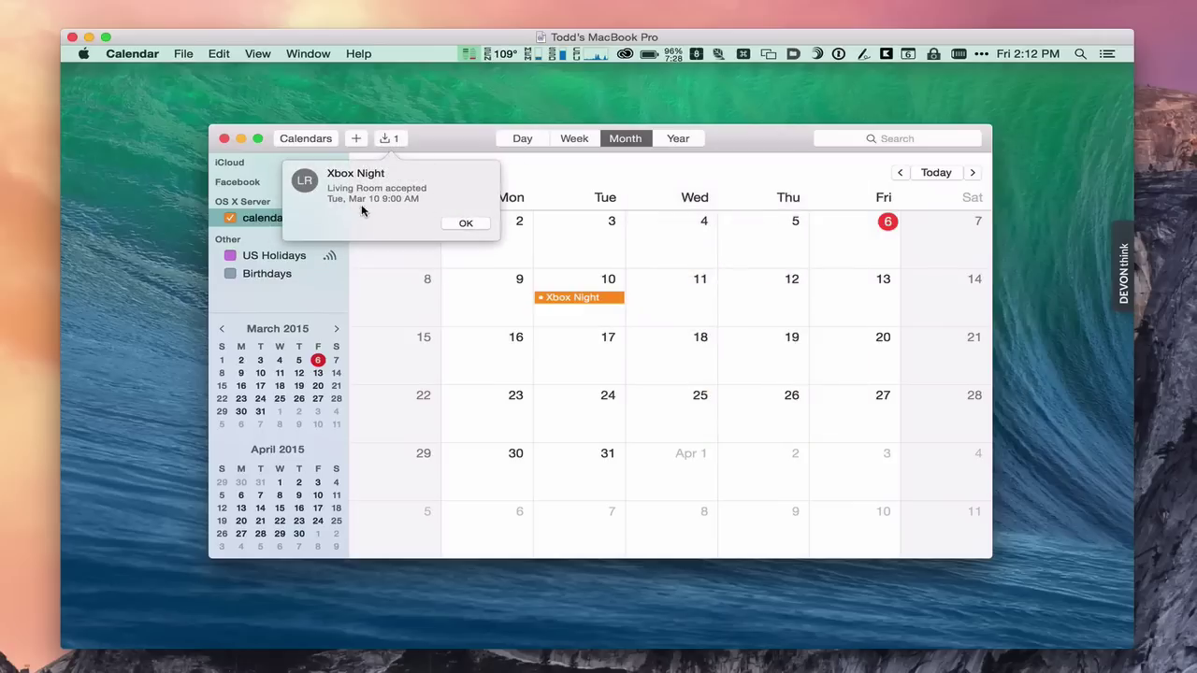
left_click(466, 223)
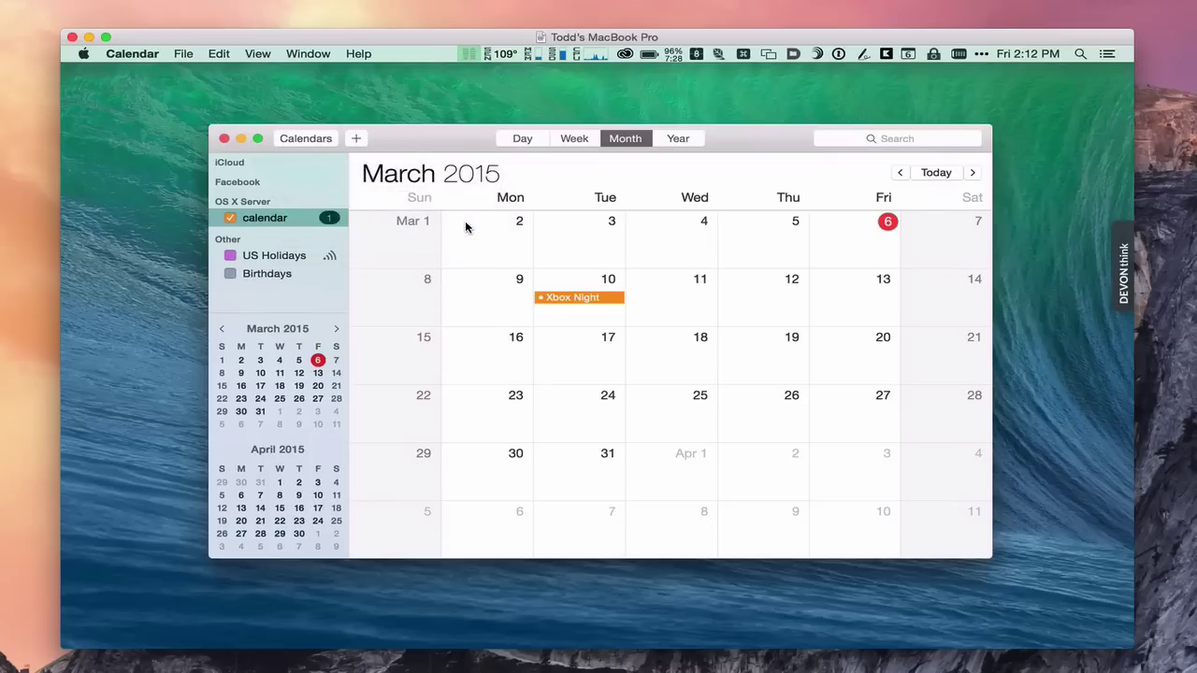
double_click(567, 299)
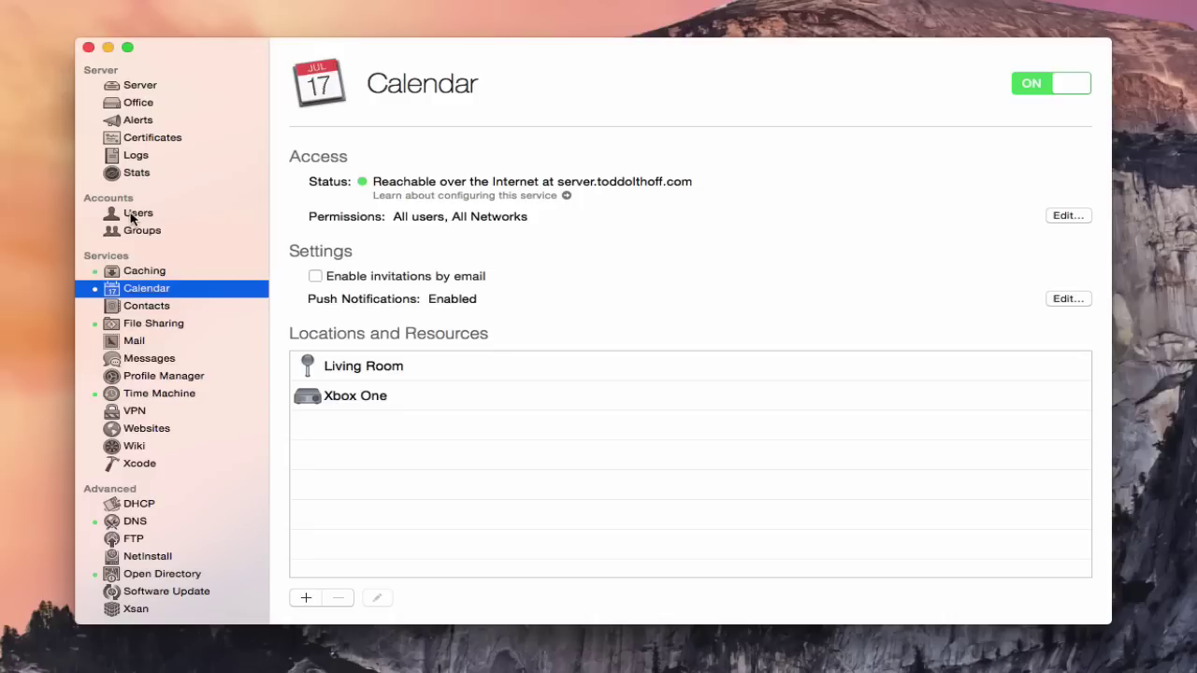
Begin a new user named 'Shared Calendar' with Home Folder set to None - Services Only.
left_click(133, 218)
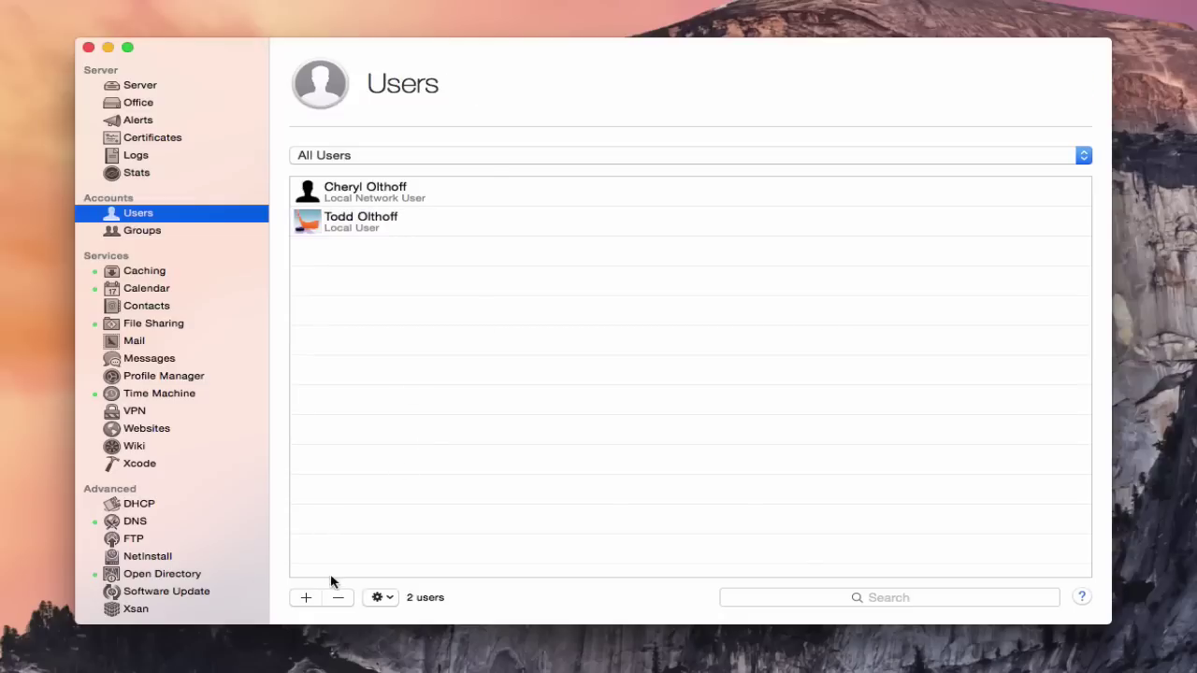
left_click(303, 599)
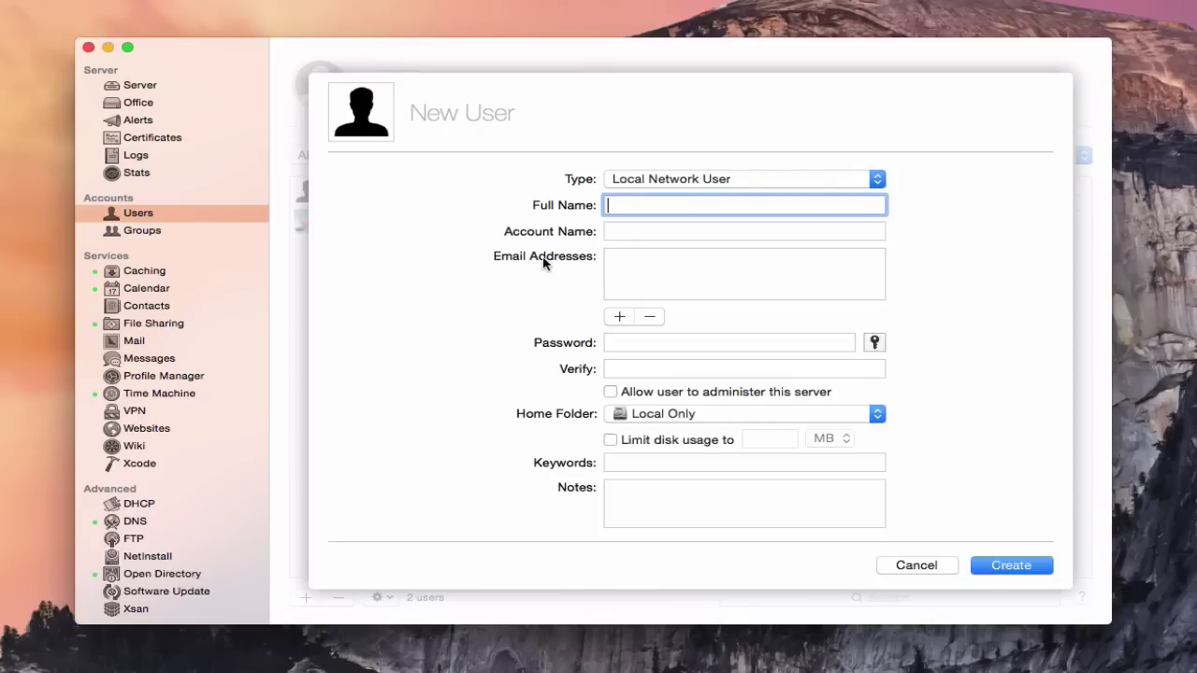
type("Shared")
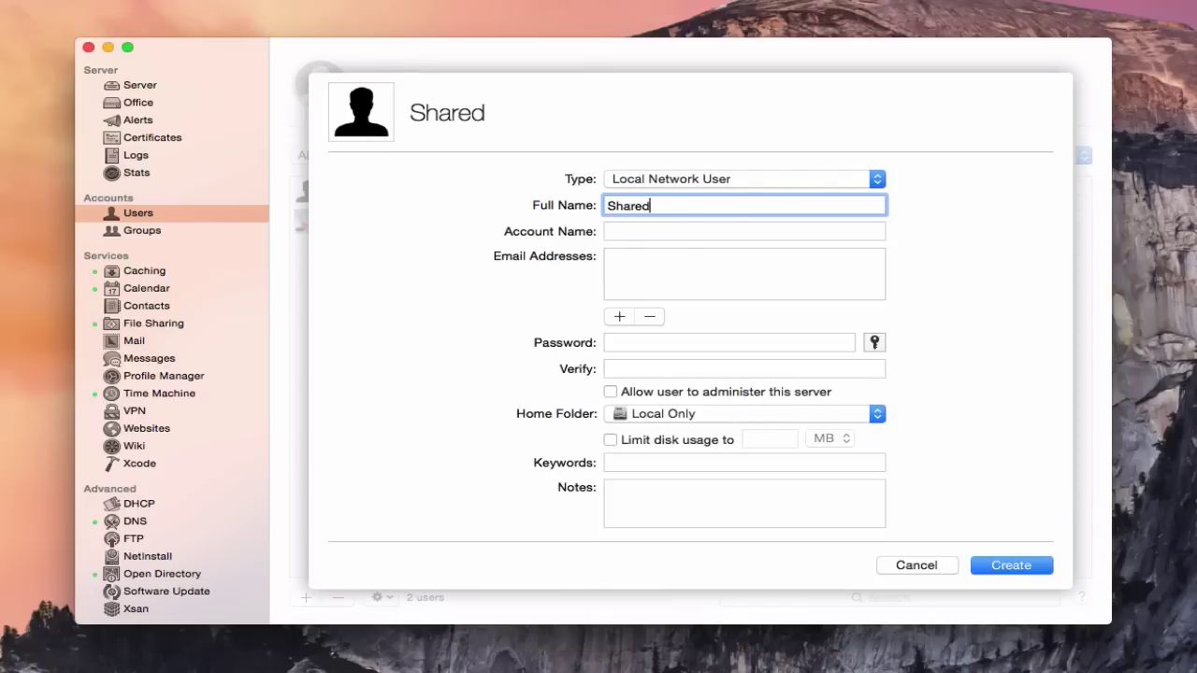
type(" Calenda")
key("BackSpace")
key("BackSpace")
type("alendar")
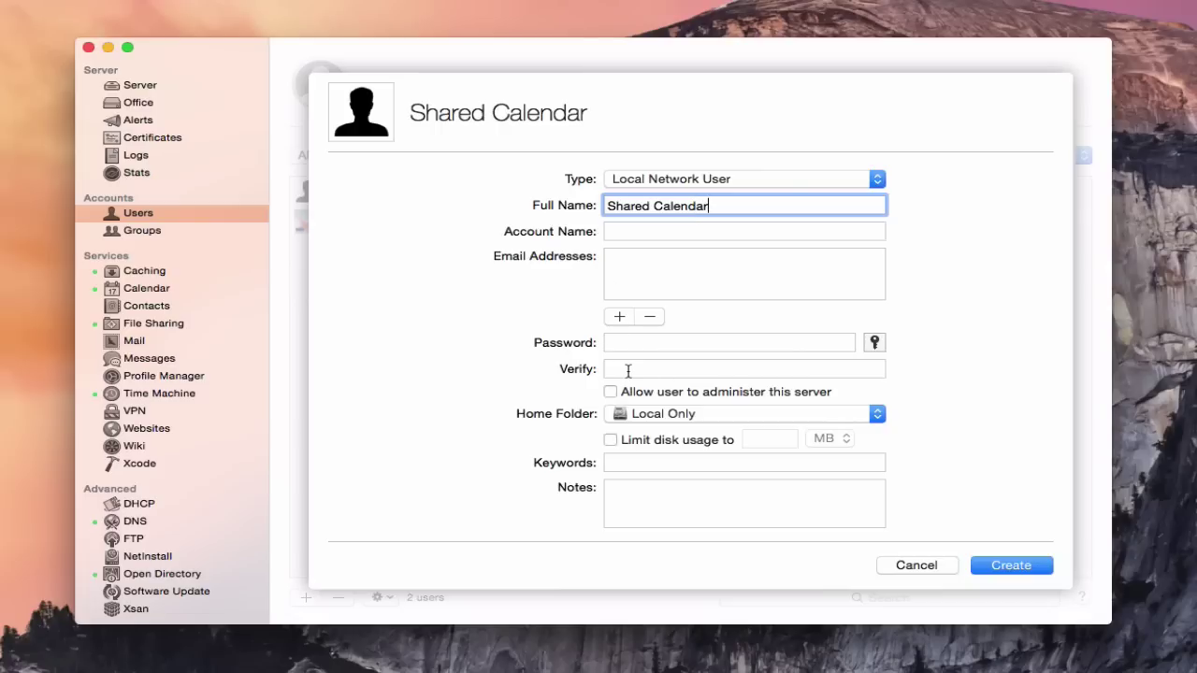
left_click(874, 413)
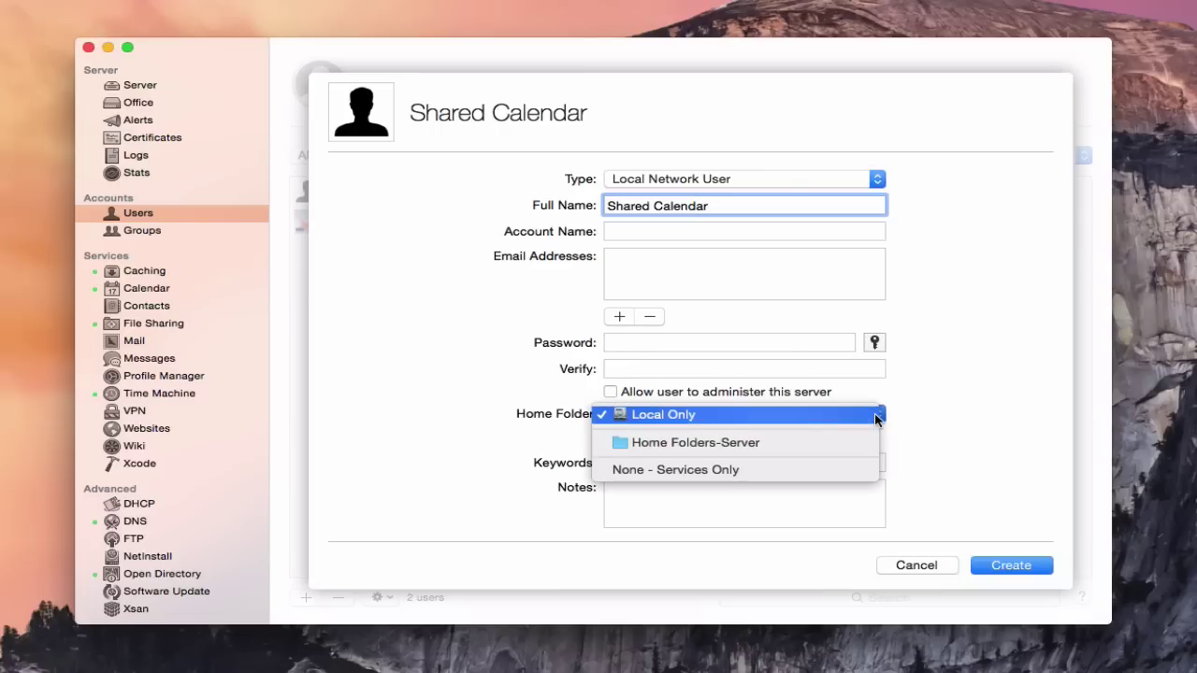
left_click(968, 460)
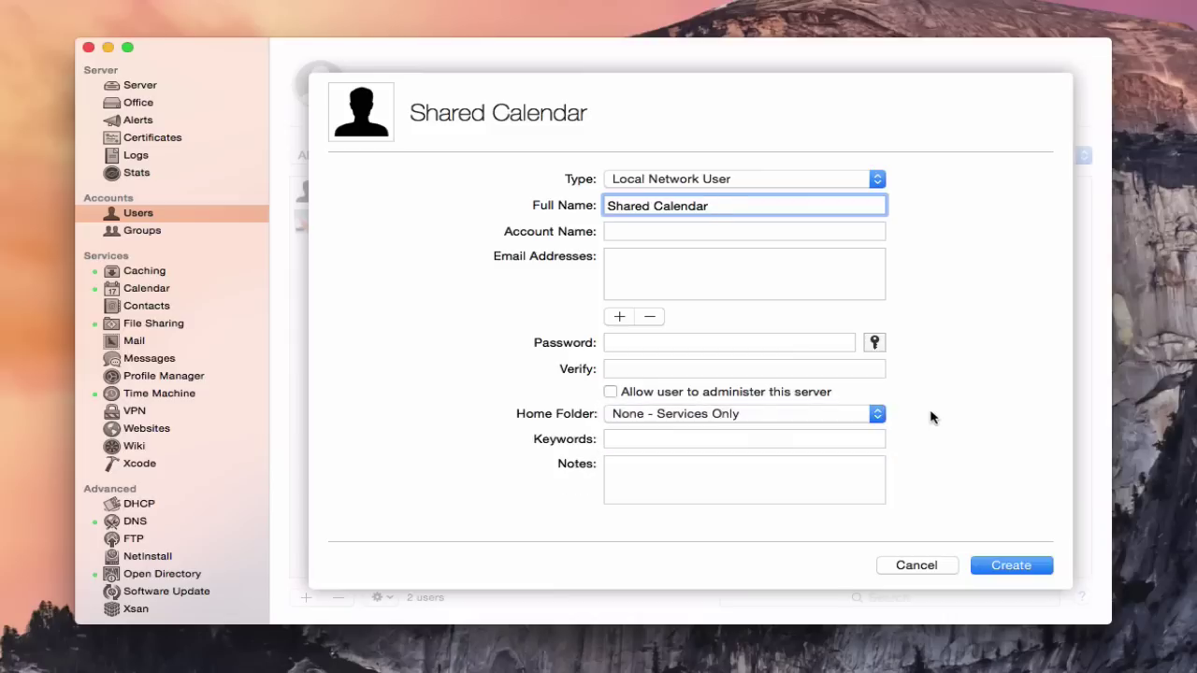